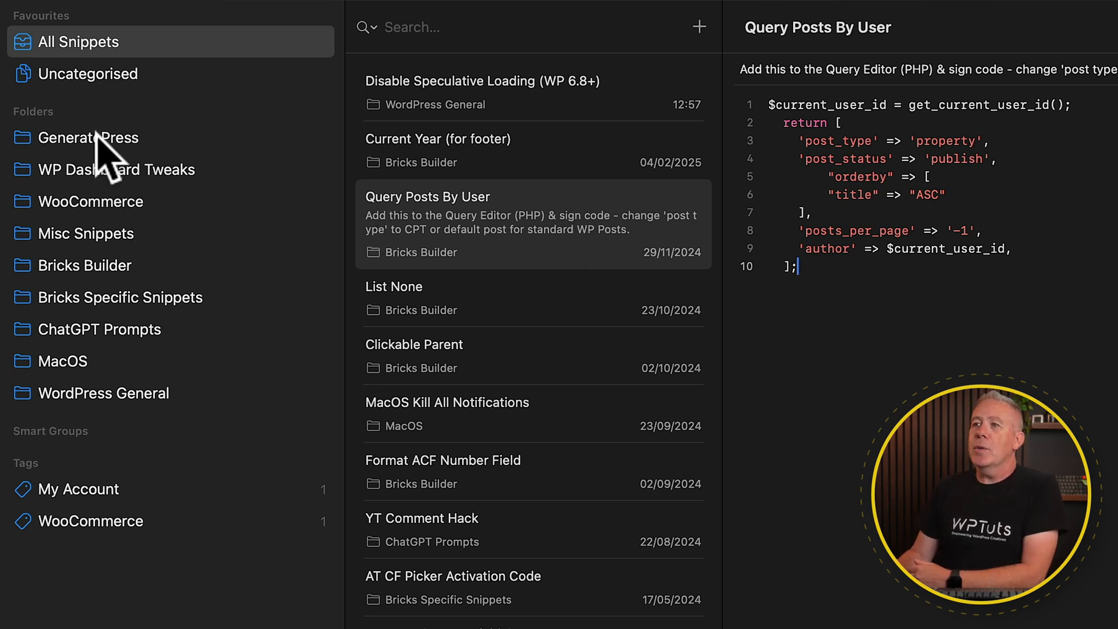
Filter the library to the WooCommerce folder's Hide My Account Left Navigation Block snippet
click(91, 201)
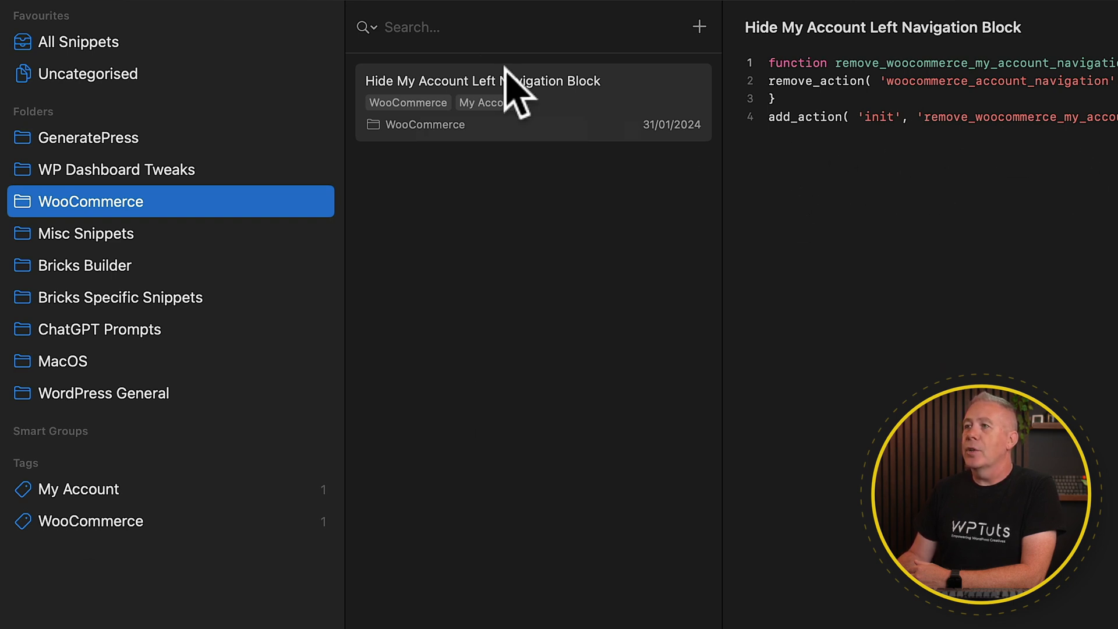
click(443, 28)
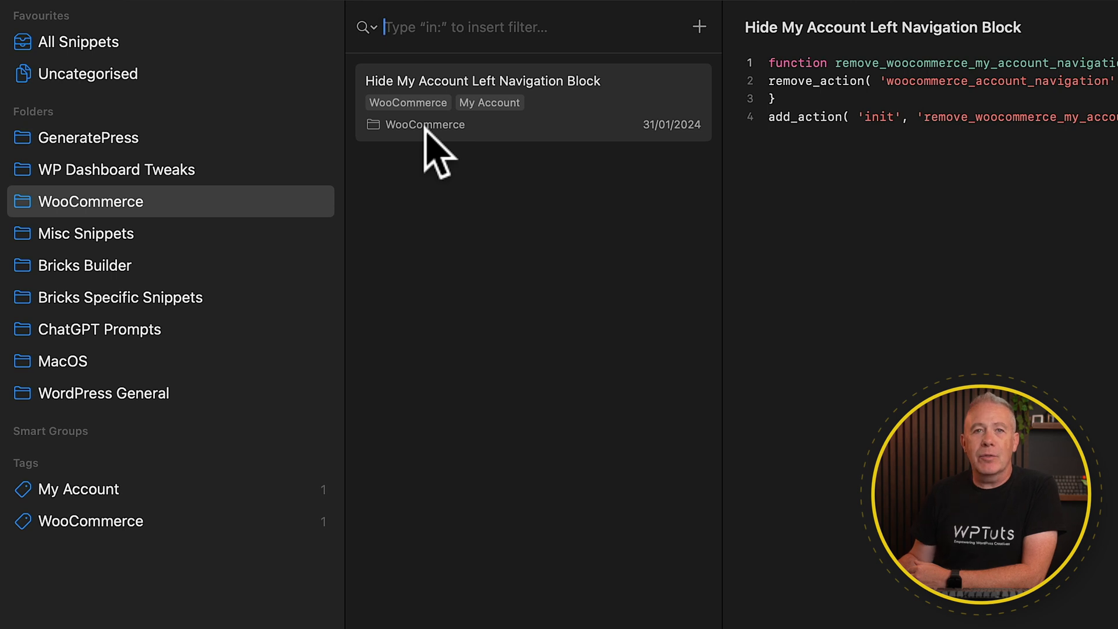
click(642, 123)
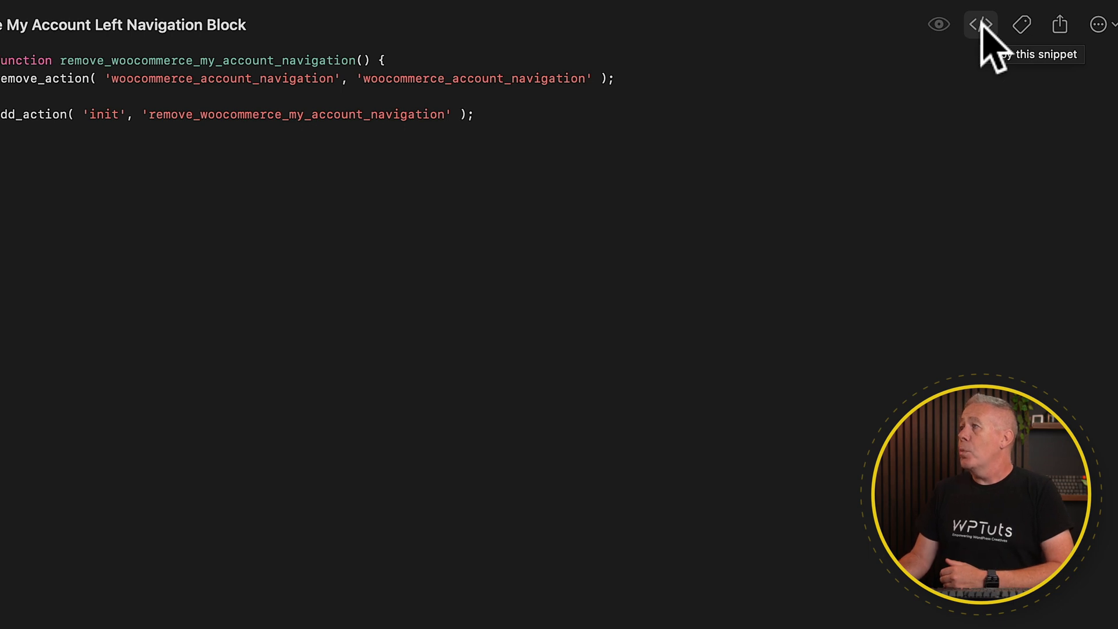
click(1020, 25)
text(WooCommerce My Account)
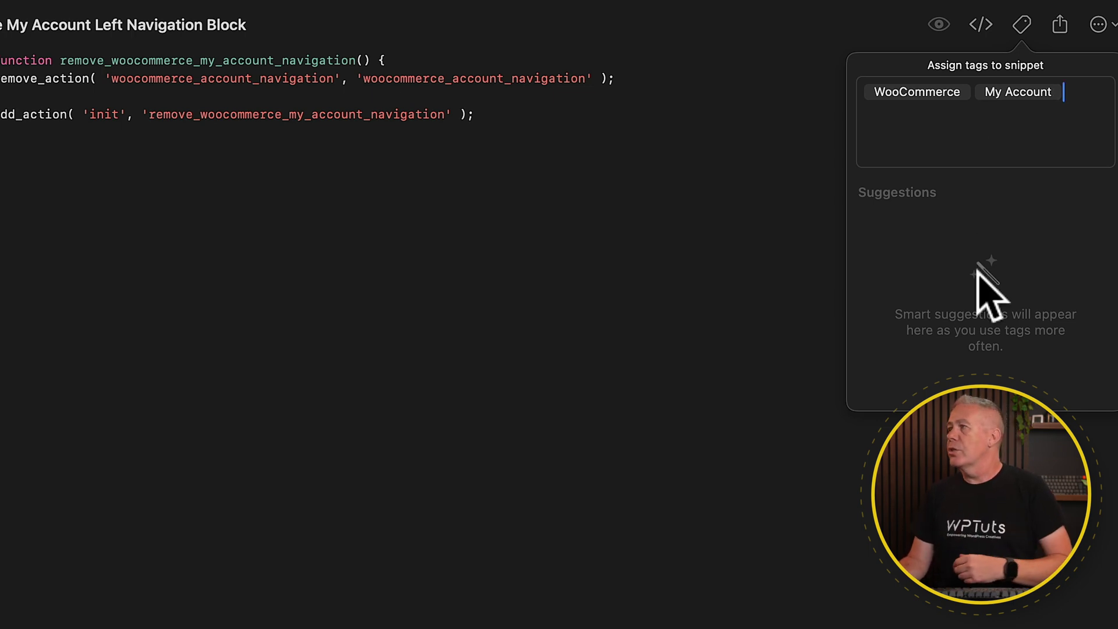
Check the snippet's Share options and More menu, then add an empty notes area
click(1060, 24)
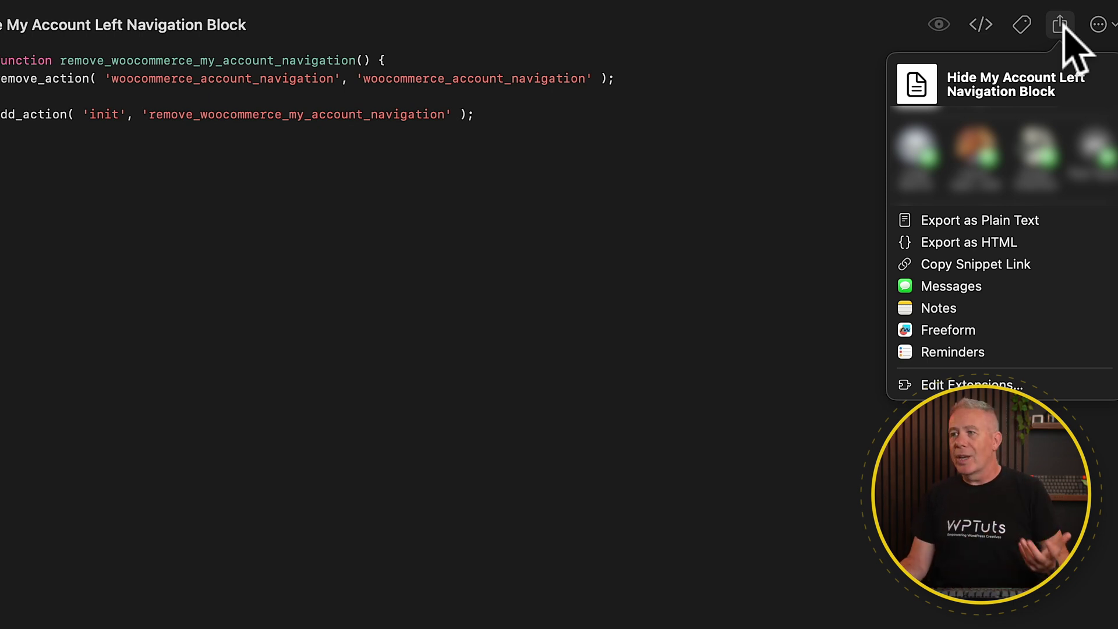
click(1100, 26)
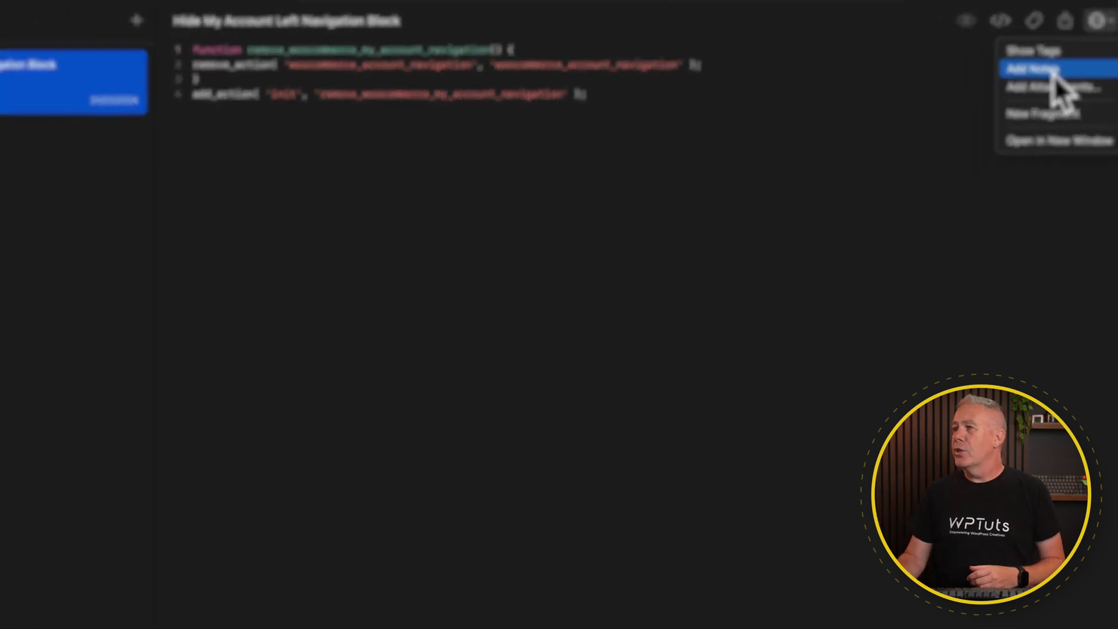
click(1046, 88)
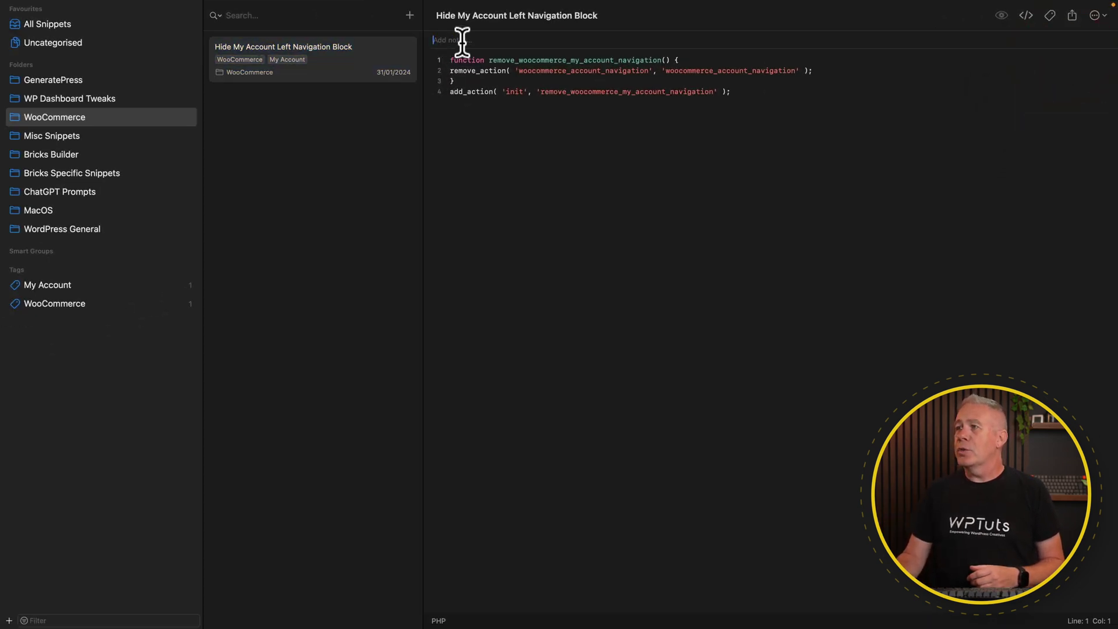
Attach an optimised copy of WPTuts cover-image.png to the snippet and preview it
click(476, 39)
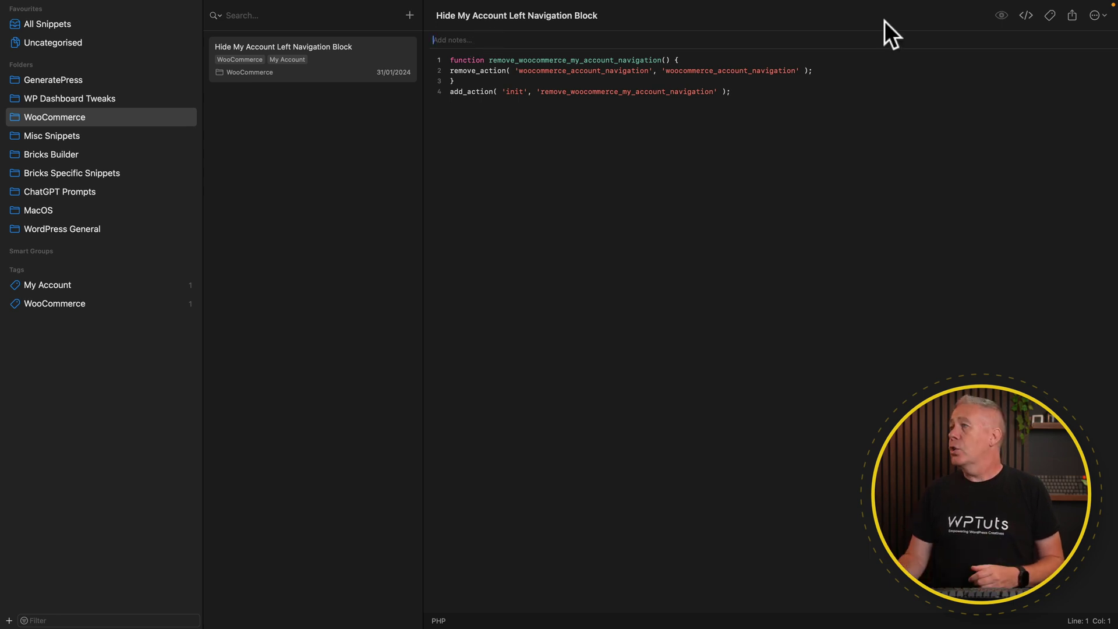
click(1098, 16)
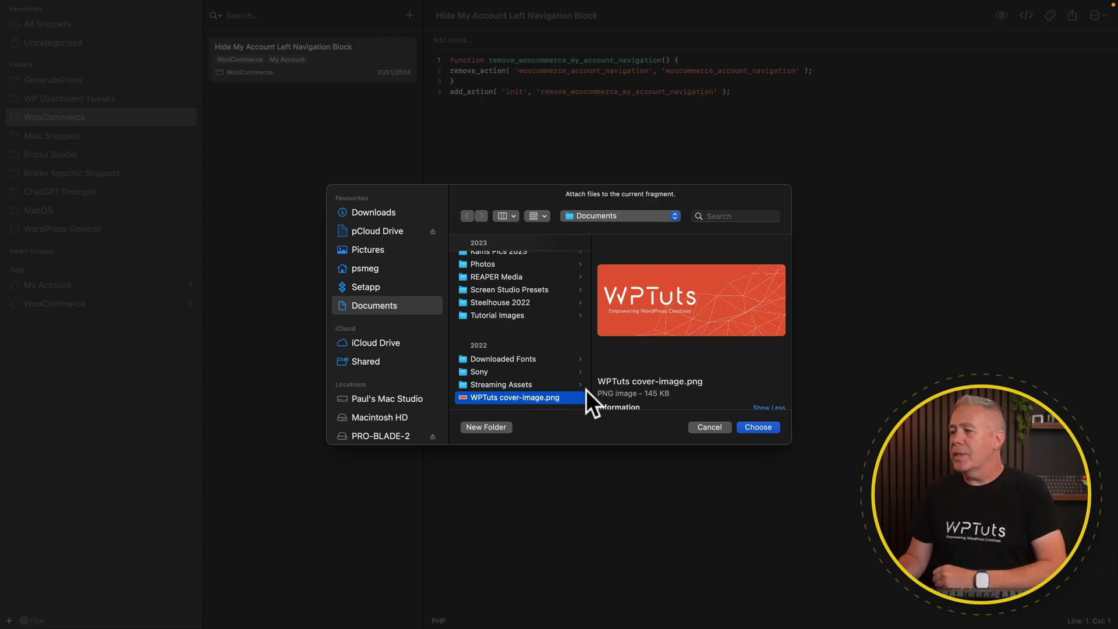
click(760, 425)
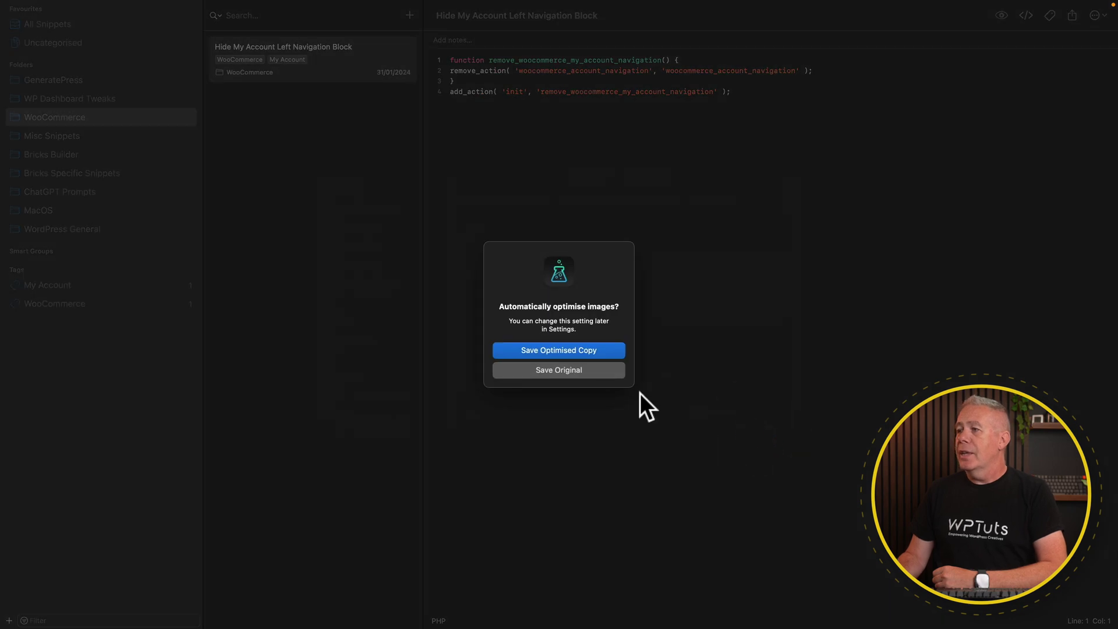
click(556, 348)
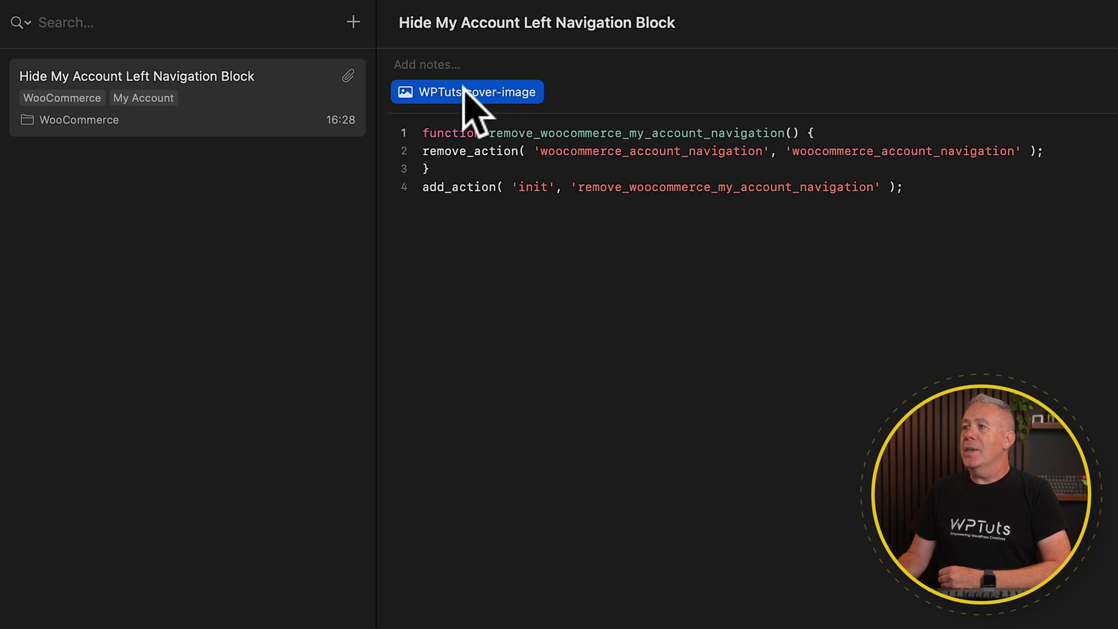
click(465, 90)
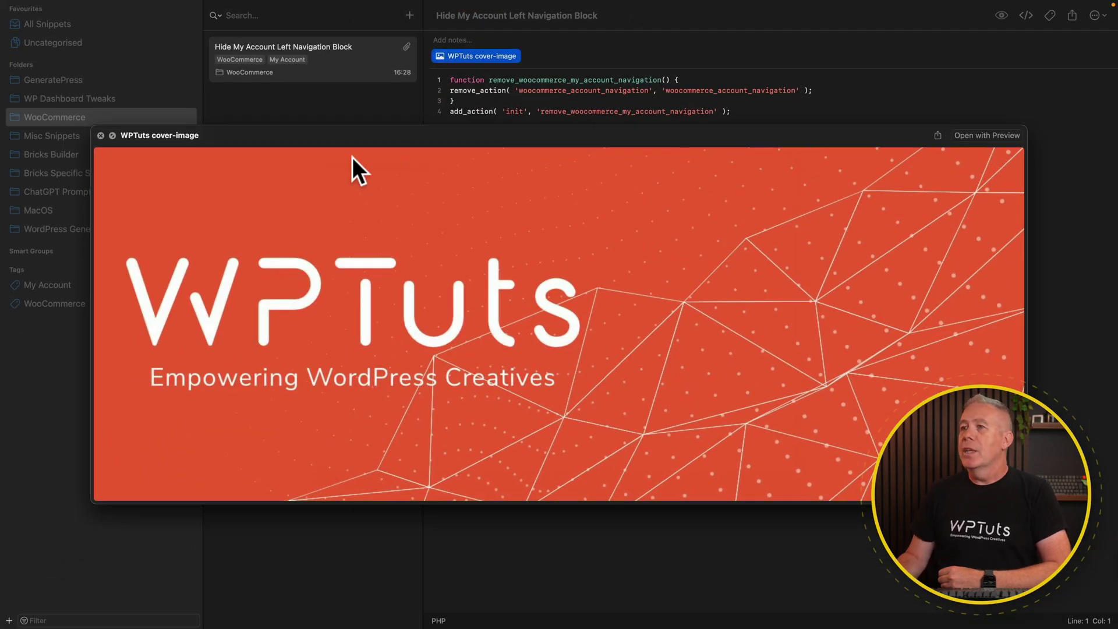
click(100, 136)
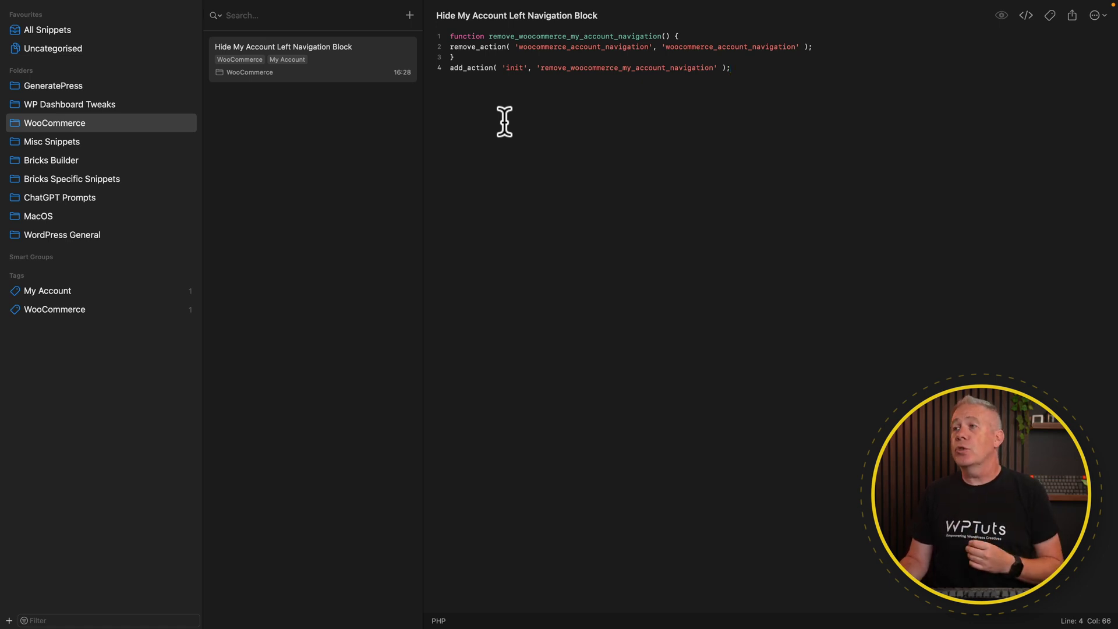
click(437, 620)
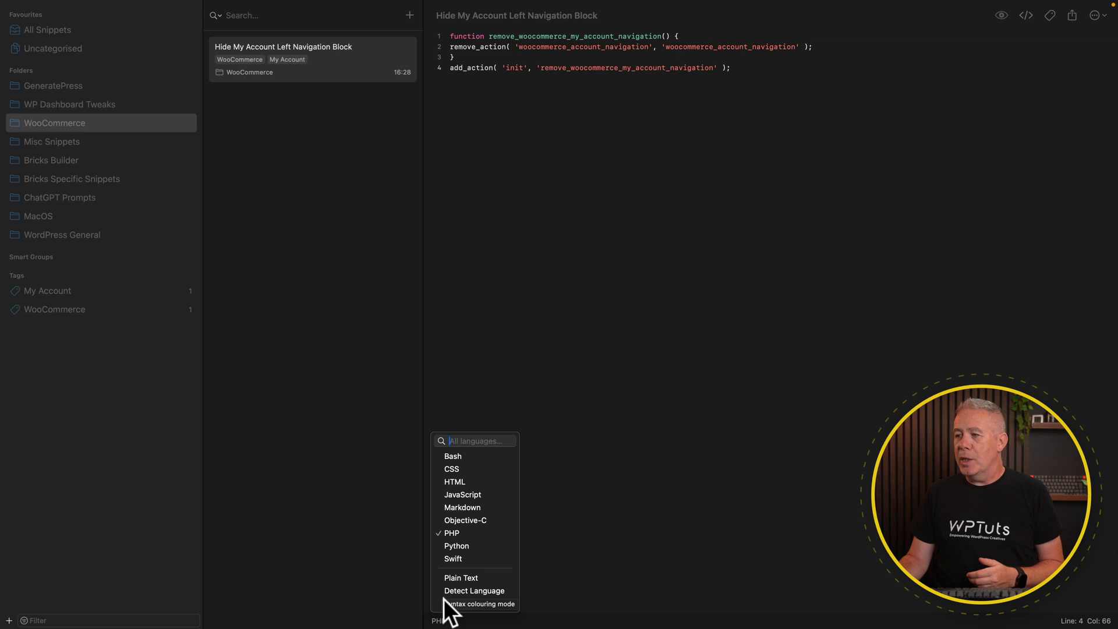
click(463, 479)
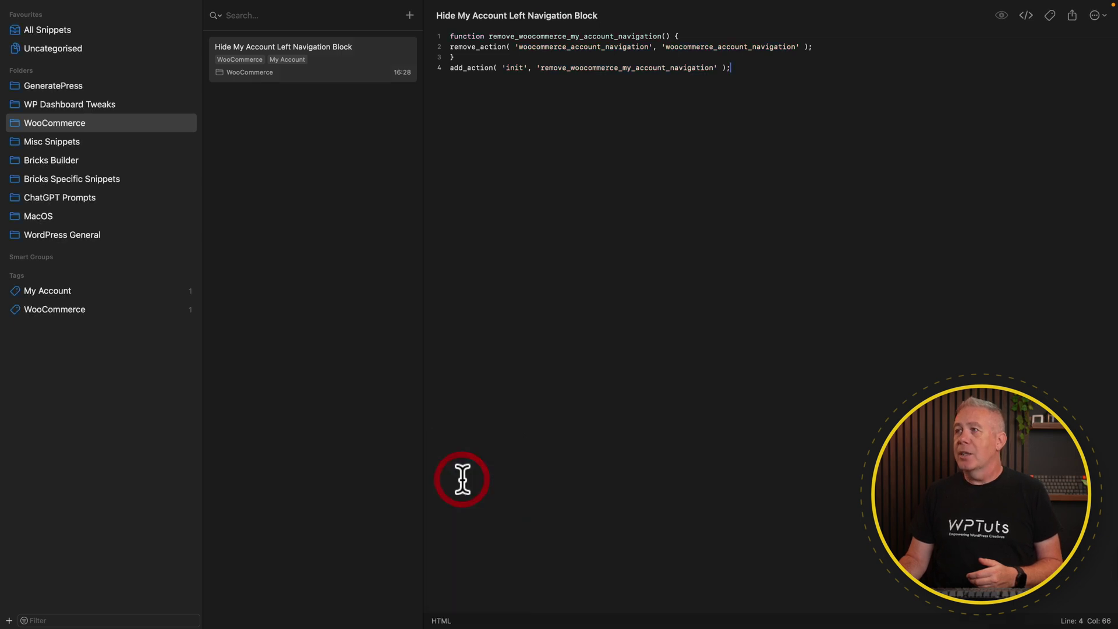
click(447, 620)
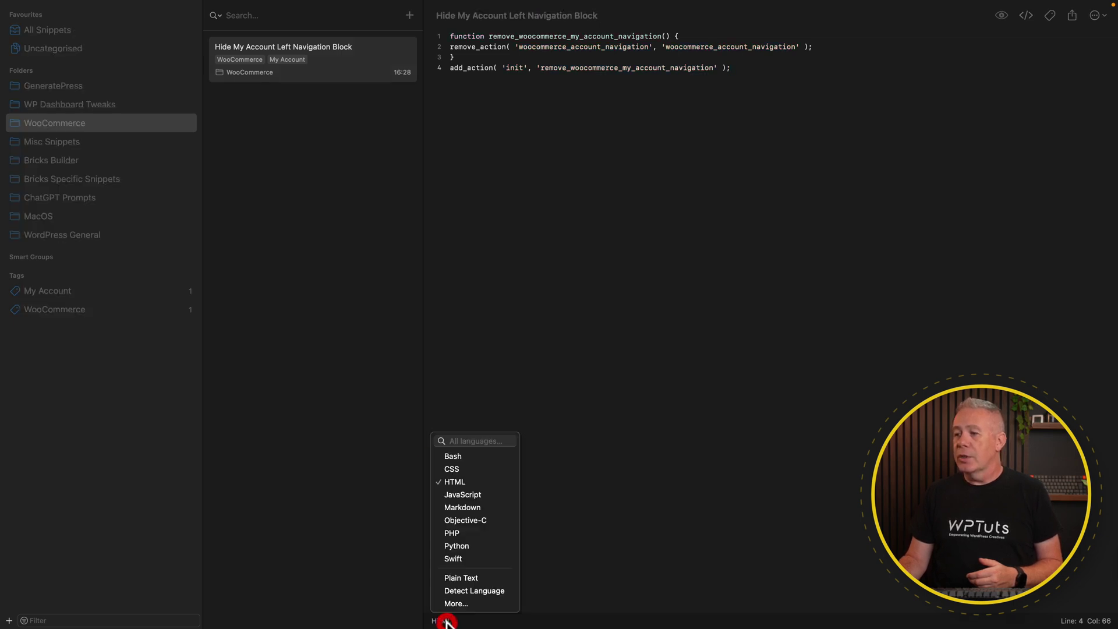
click(459, 471)
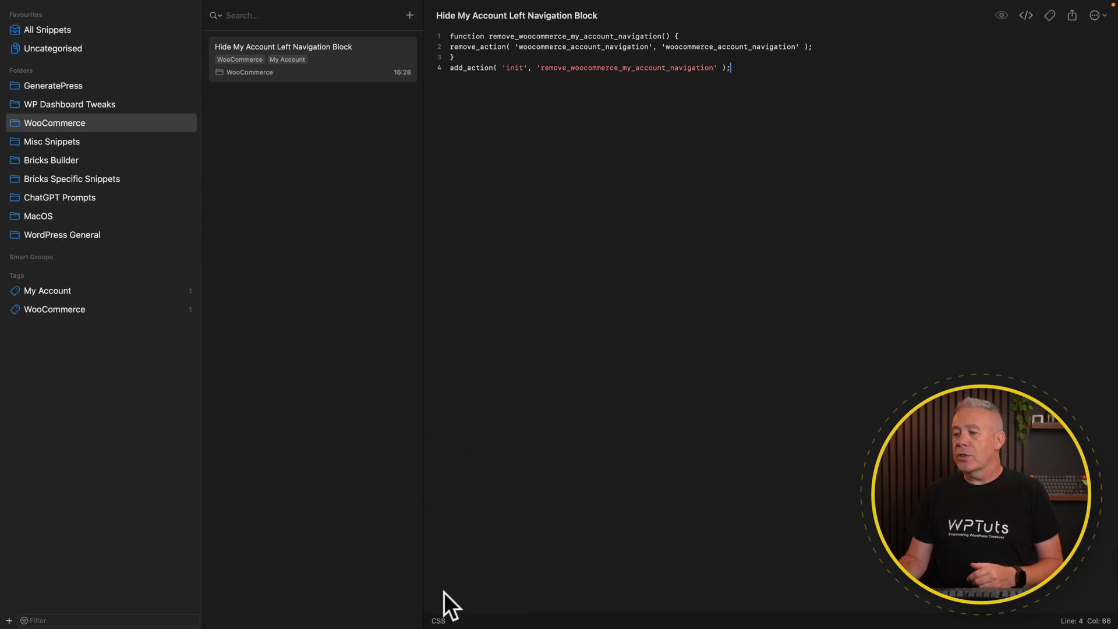
click(440, 620)
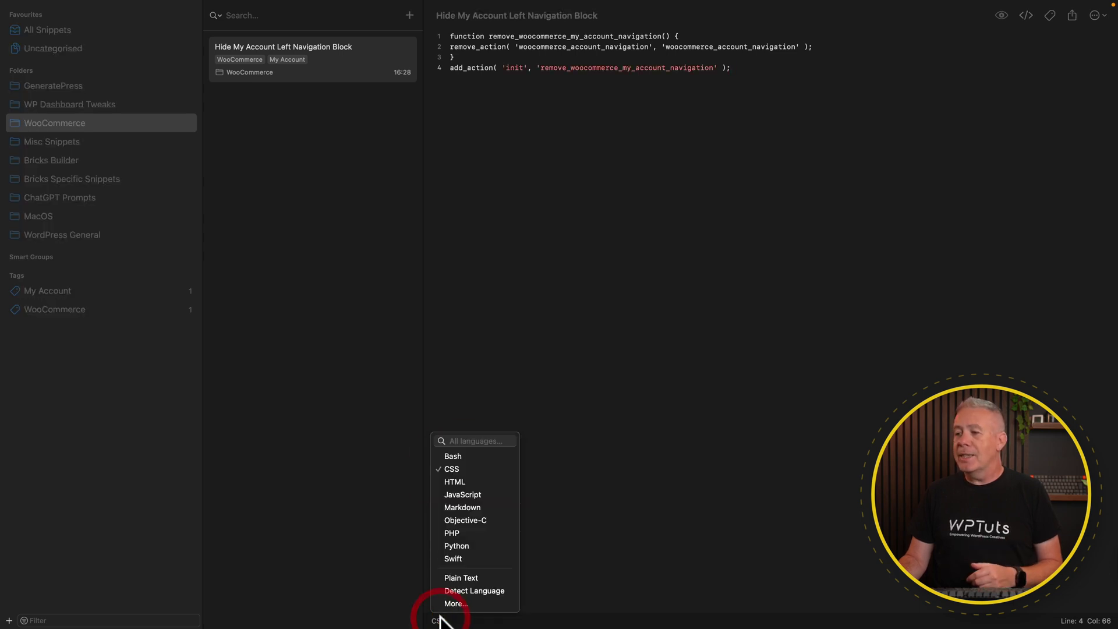
click(448, 533)
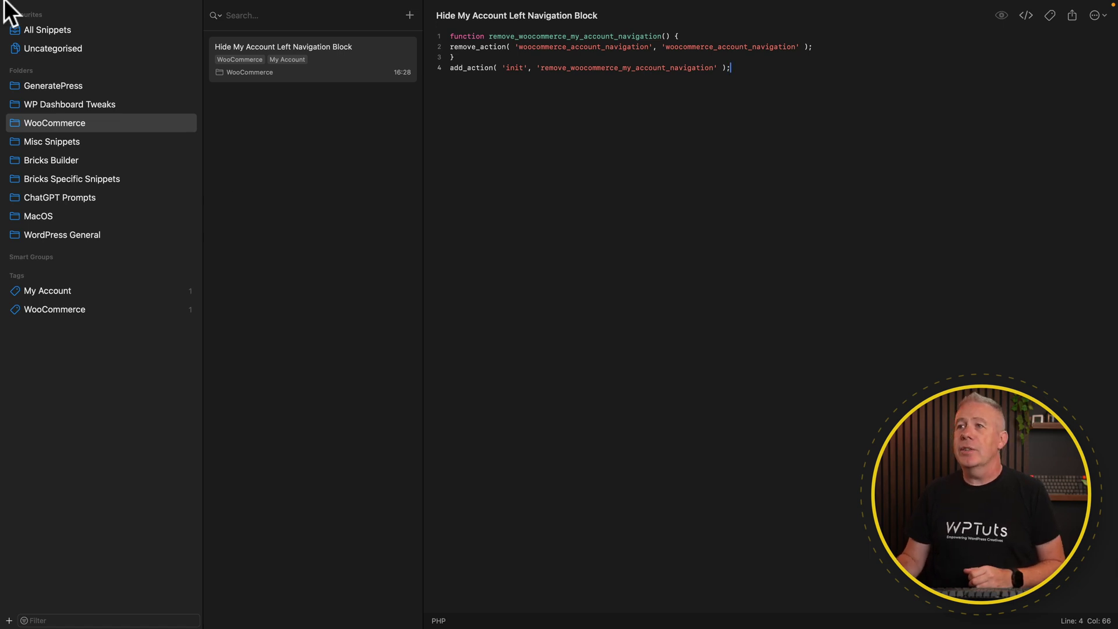
key(super+comma)
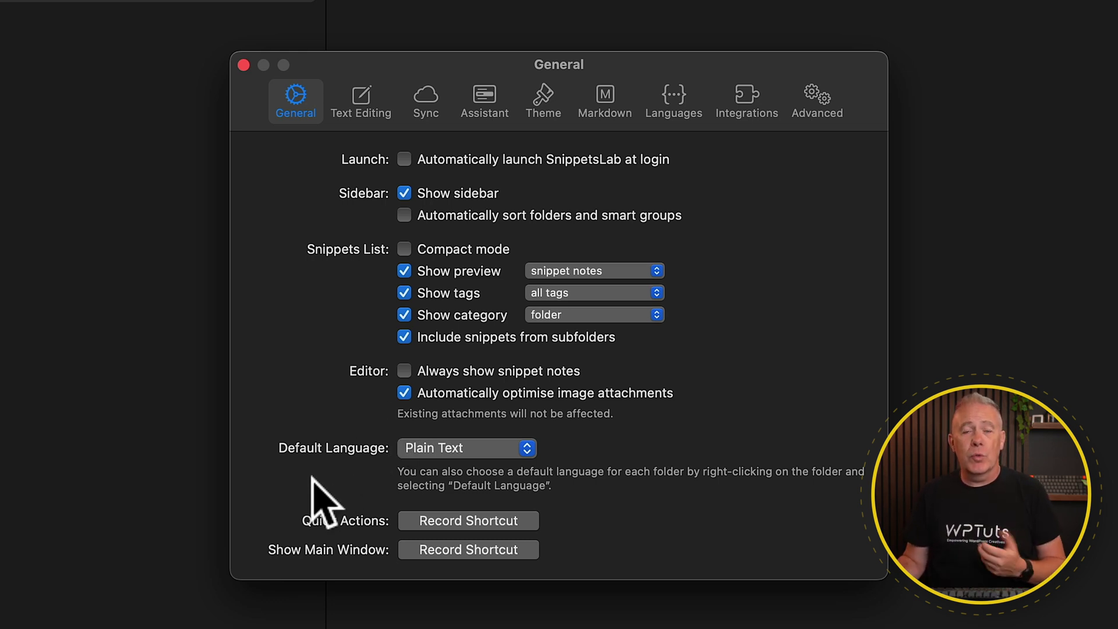
Browse the Text Editing pane, then the Sync pane with iCloud sync enabled
click(363, 105)
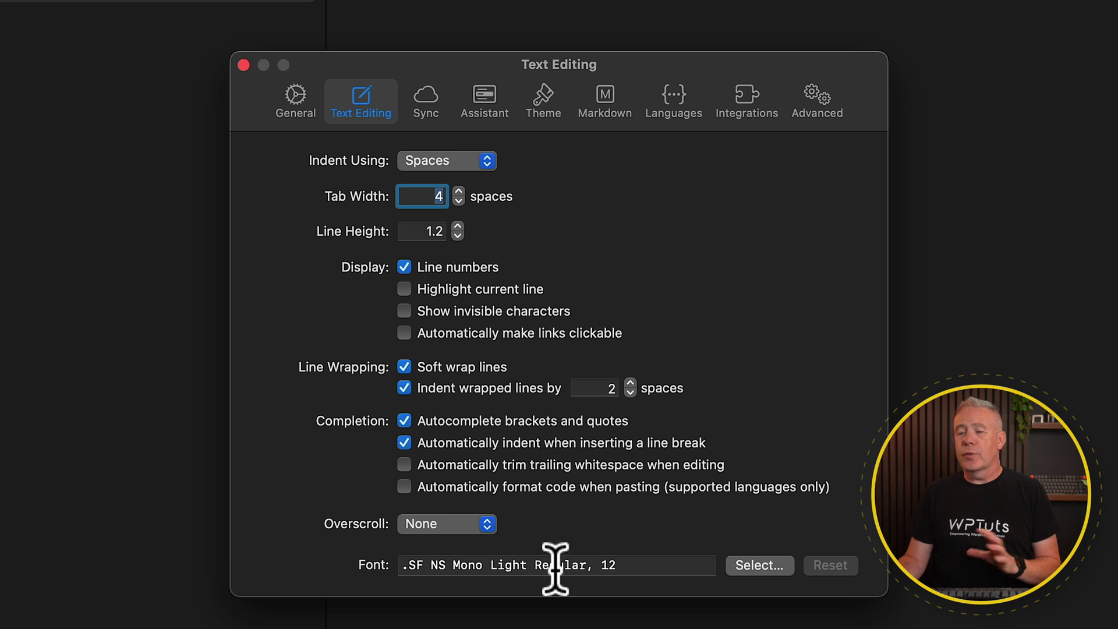
click(426, 98)
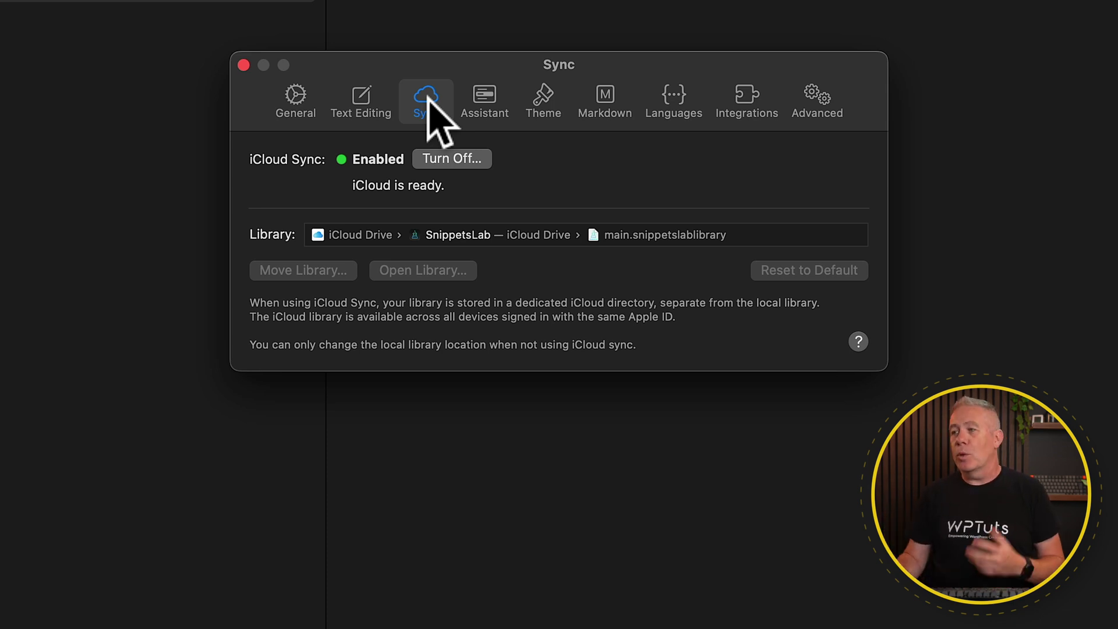
View the Assistant preferences and try out the quick-access snippet browser
click(486, 96)
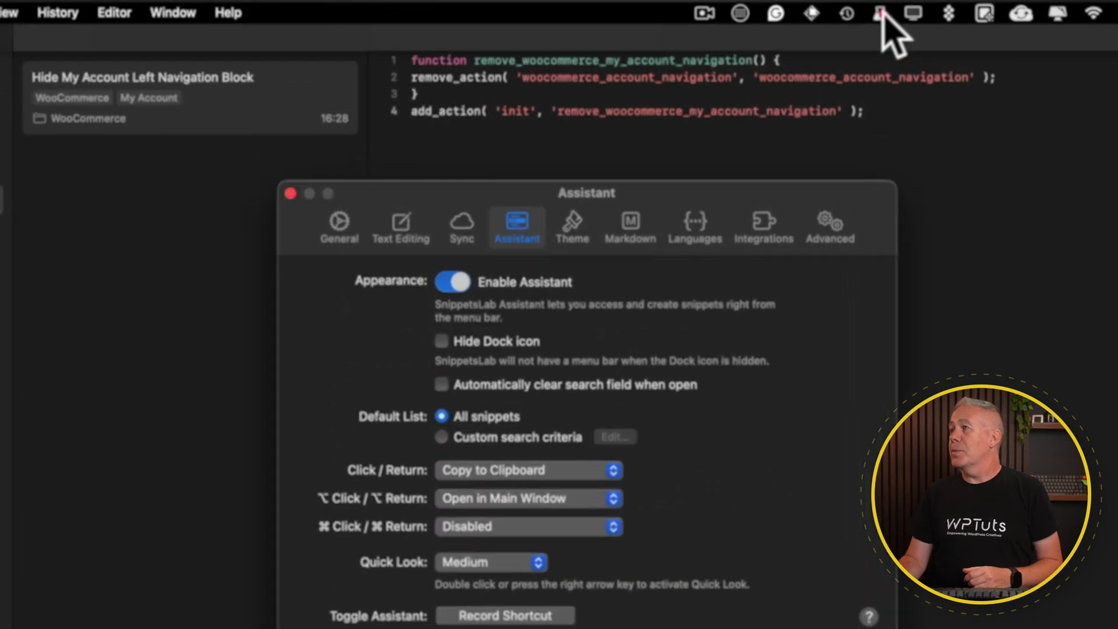
click(775, 11)
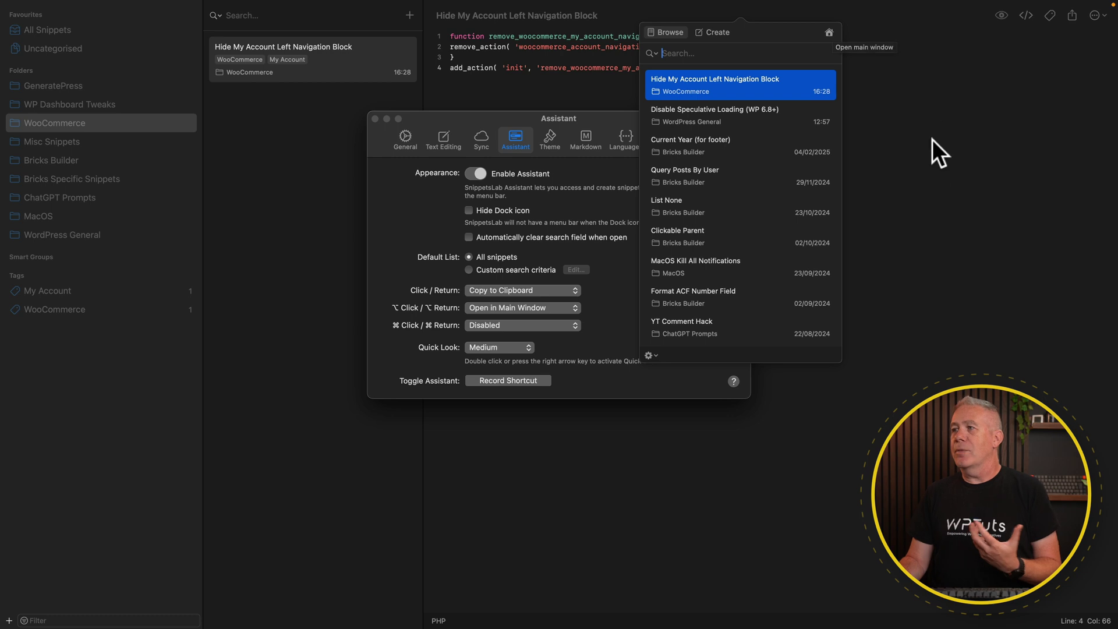
click(605, 405)
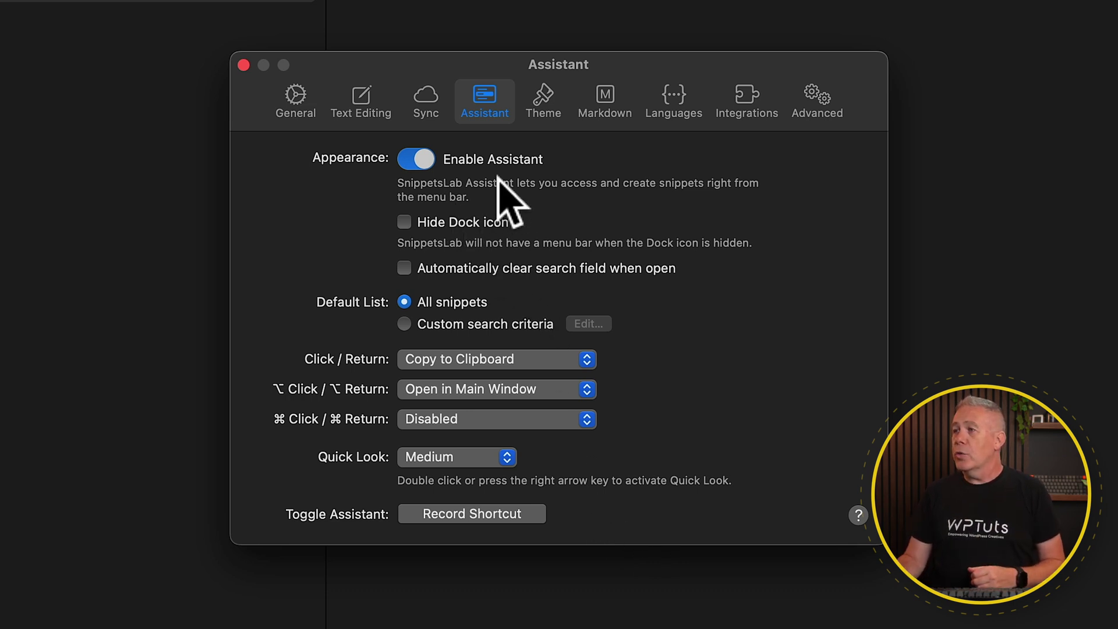
Preview the GitHub Light app theme, then revert to Mojave Dark
click(549, 100)
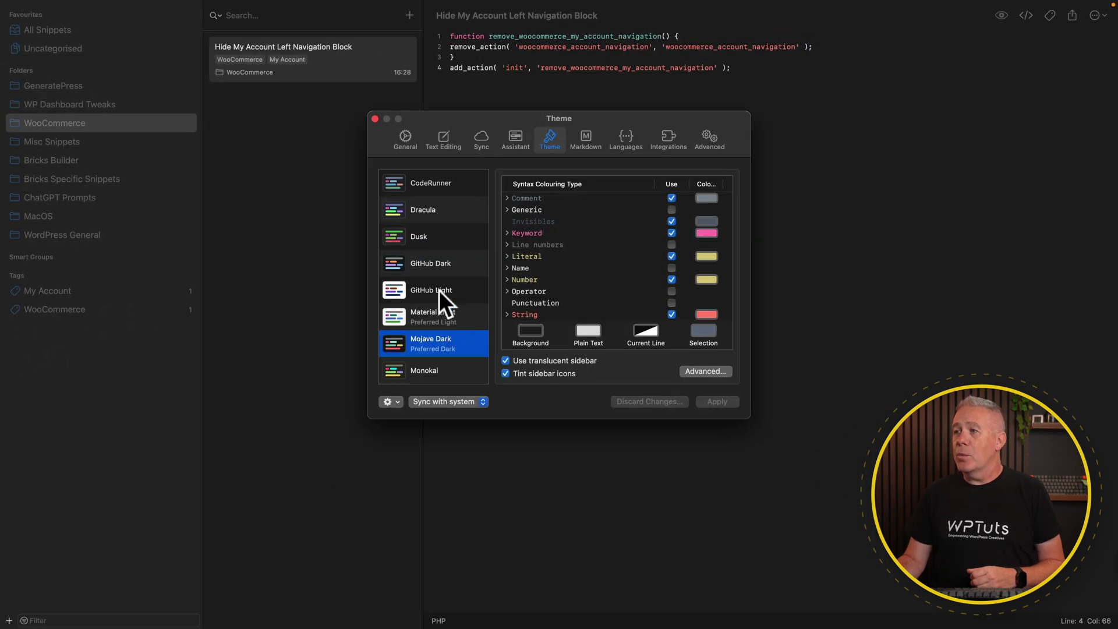
click(439, 289)
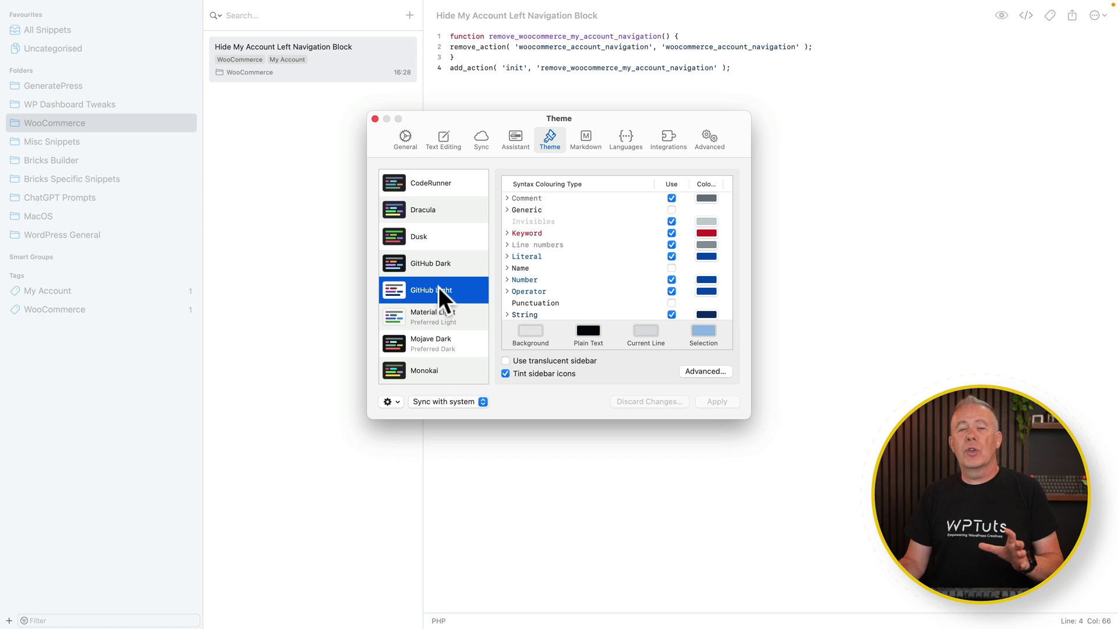
click(434, 340)
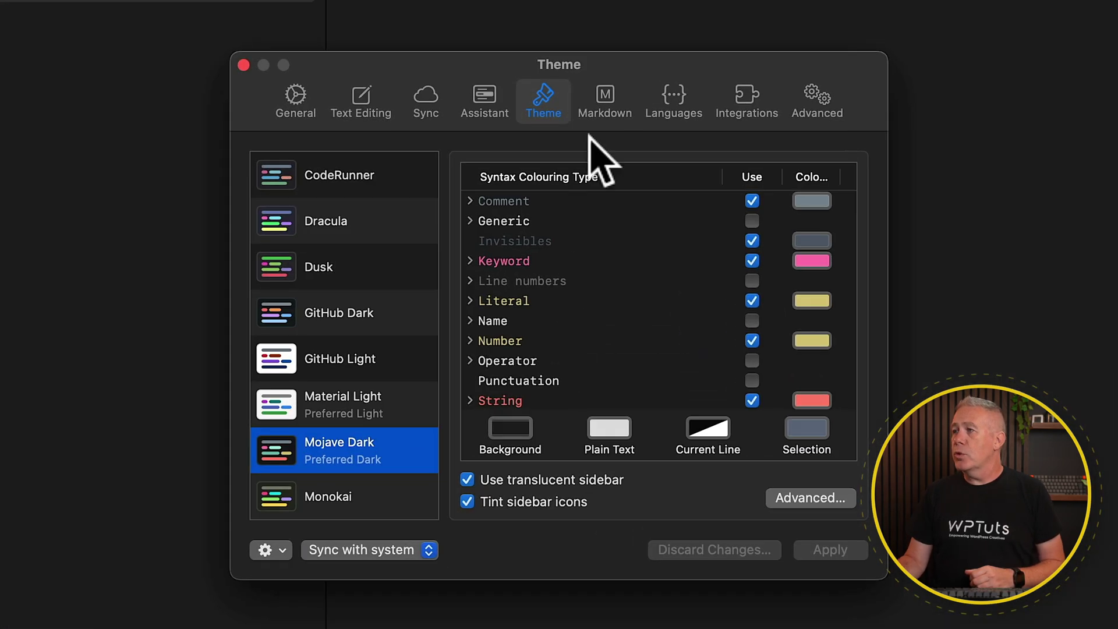
Compare GitHub, Vector, New York and Bootstrap 3 Markdown stylesheets, then show the Languages pane
click(606, 101)
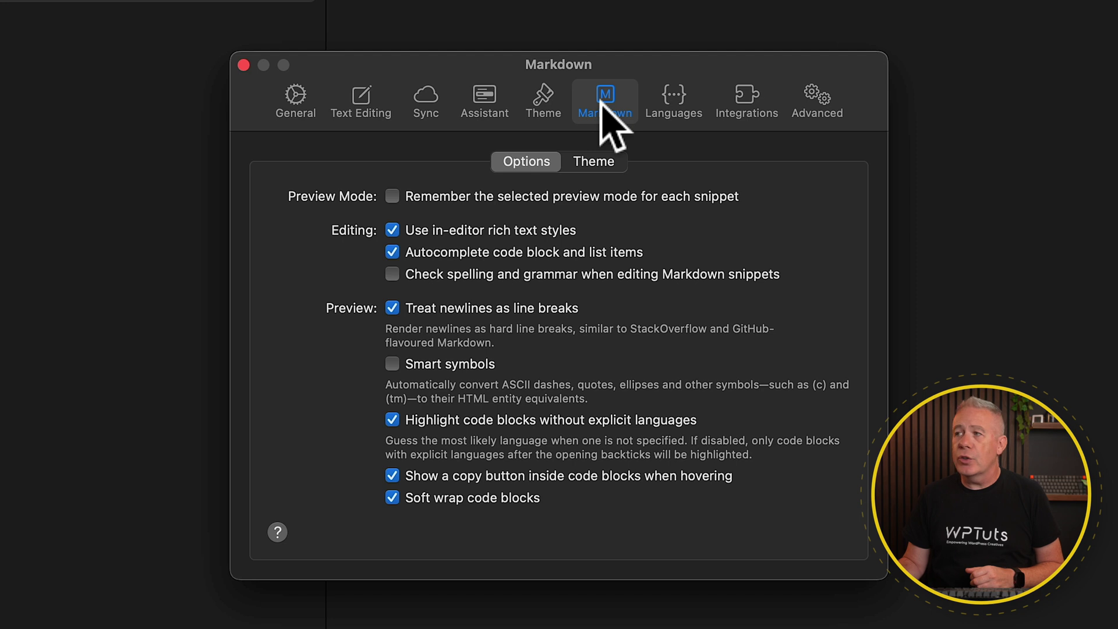
click(603, 164)
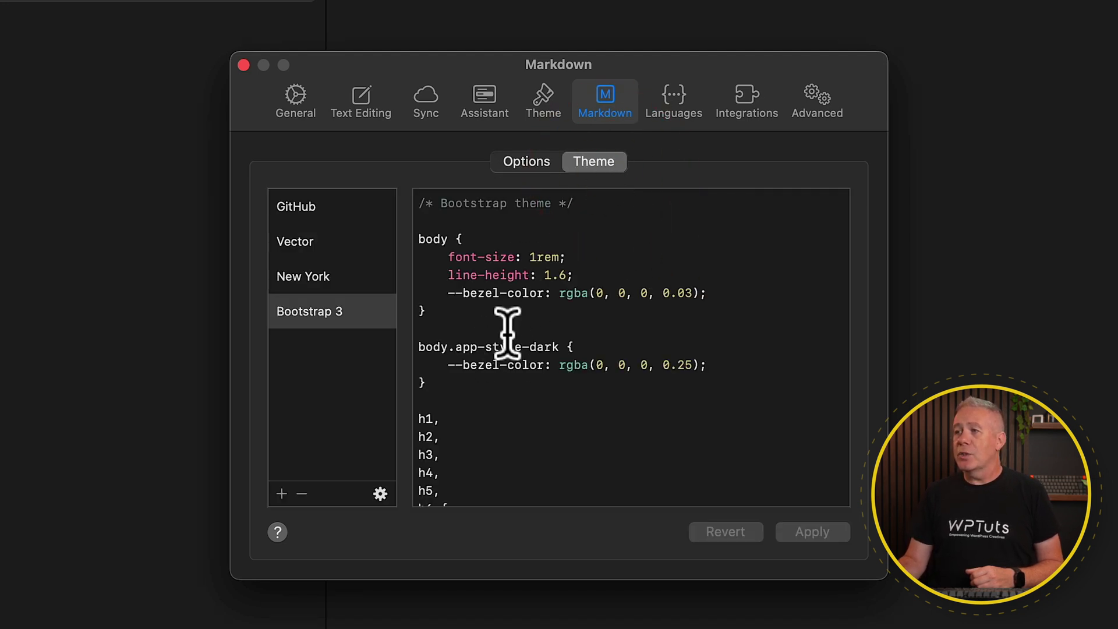
click(308, 208)
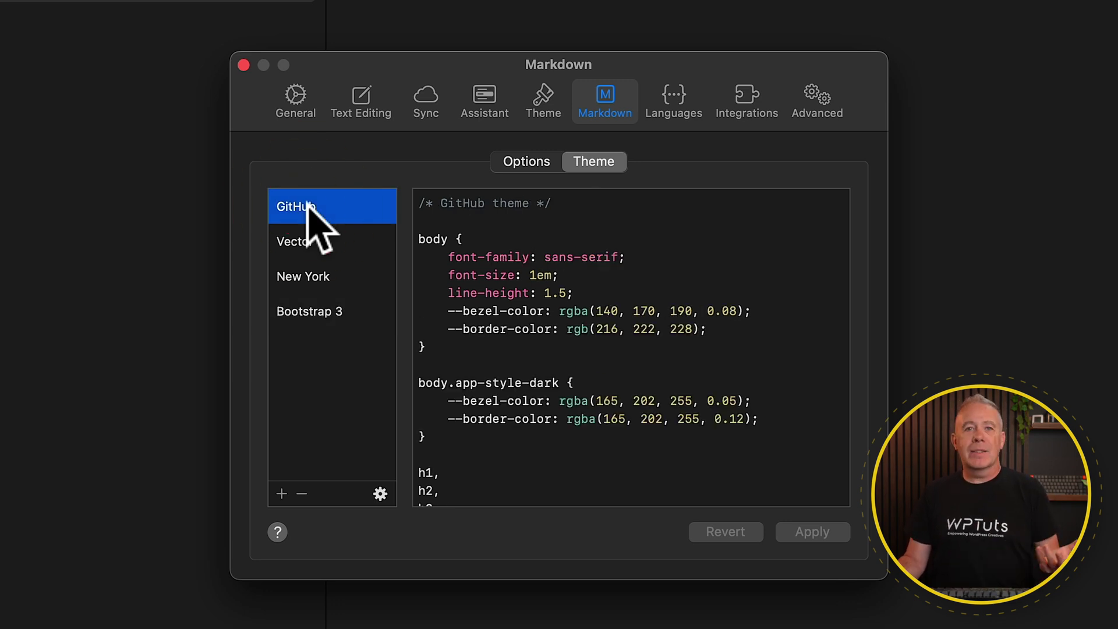
click(302, 241)
click(306, 276)
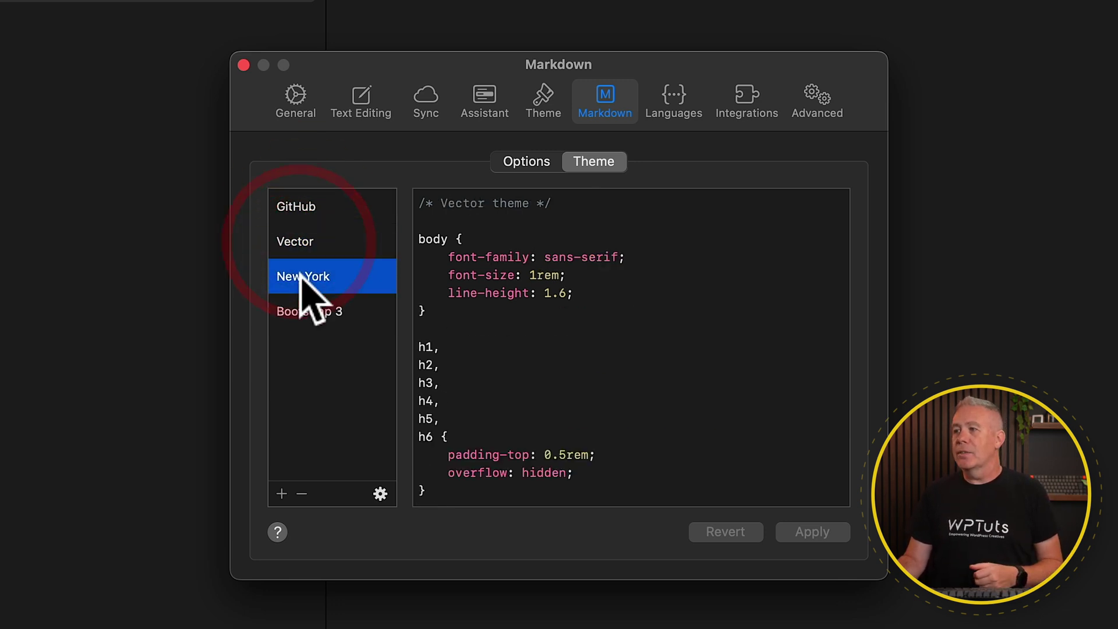
click(307, 317)
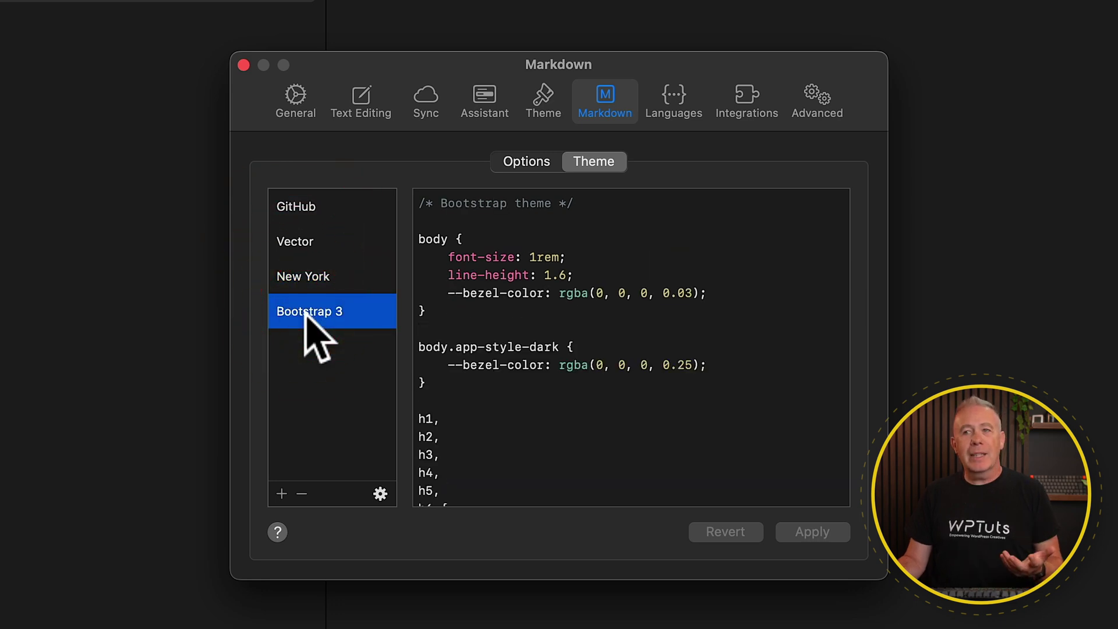
click(677, 101)
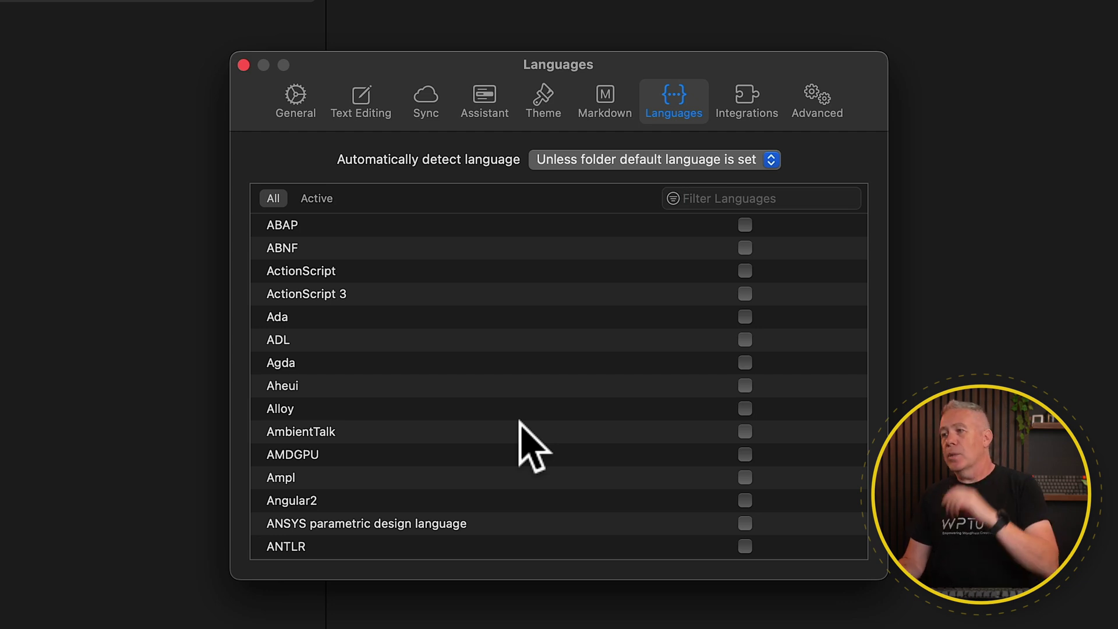
scroll(525, 446, down, 4)
scroll(524, 446, down, 2)
scroll(525, 446, down, 2)
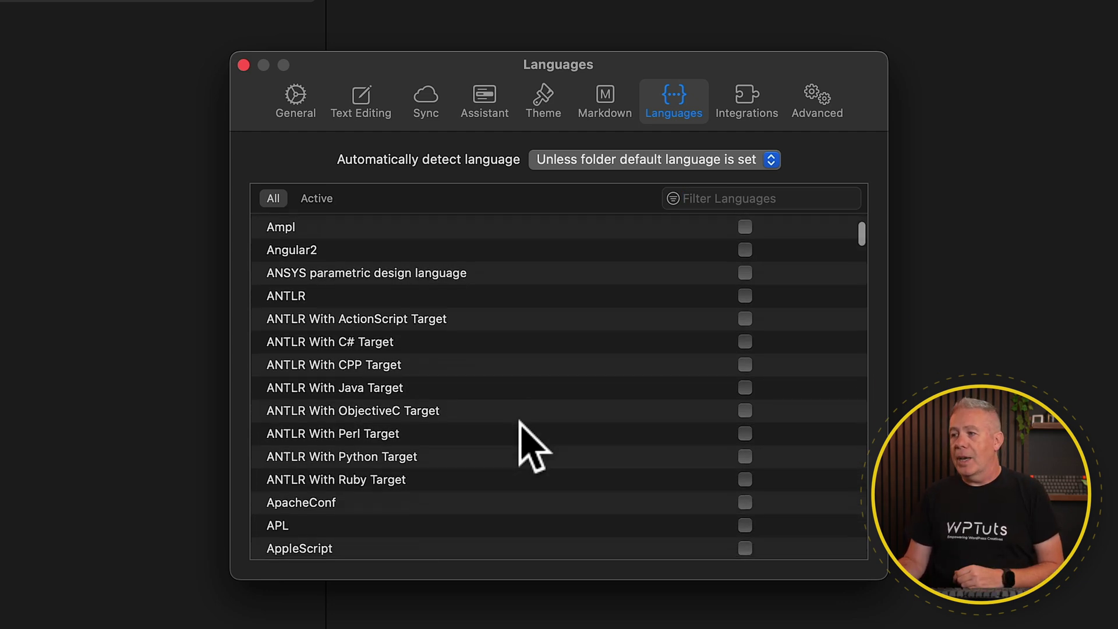
scroll(525, 446, down, 4)
scroll(525, 446, down, 4)
scroll(524, 446, down, 4)
scroll(525, 446, down, 4)
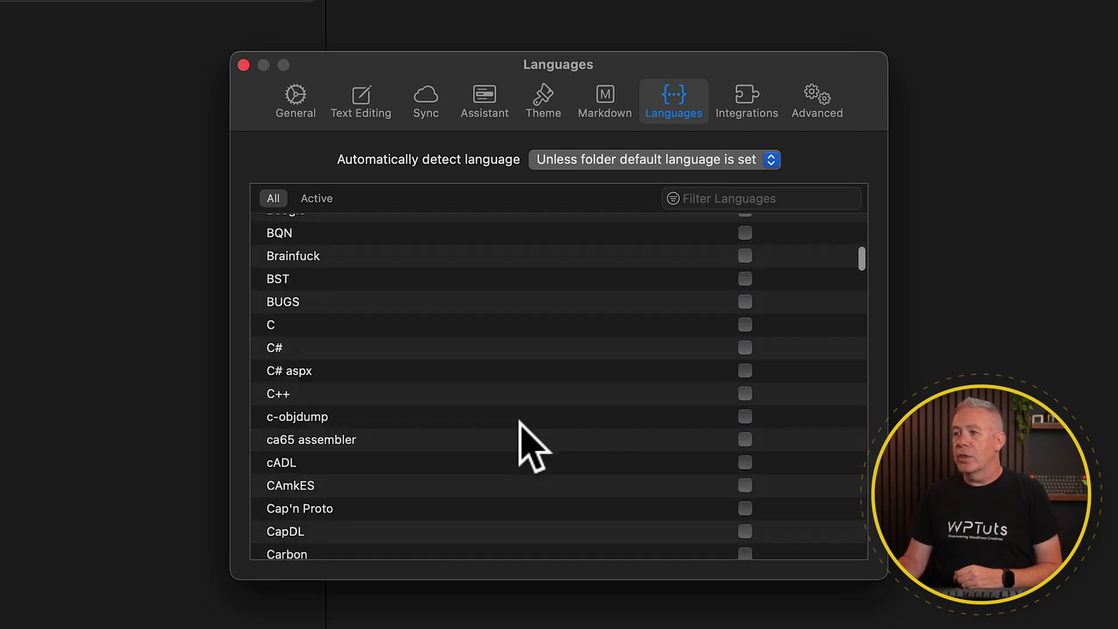
scroll(524, 446, down, 4)
scroll(525, 447, down, 4)
scroll(524, 445, down, 4)
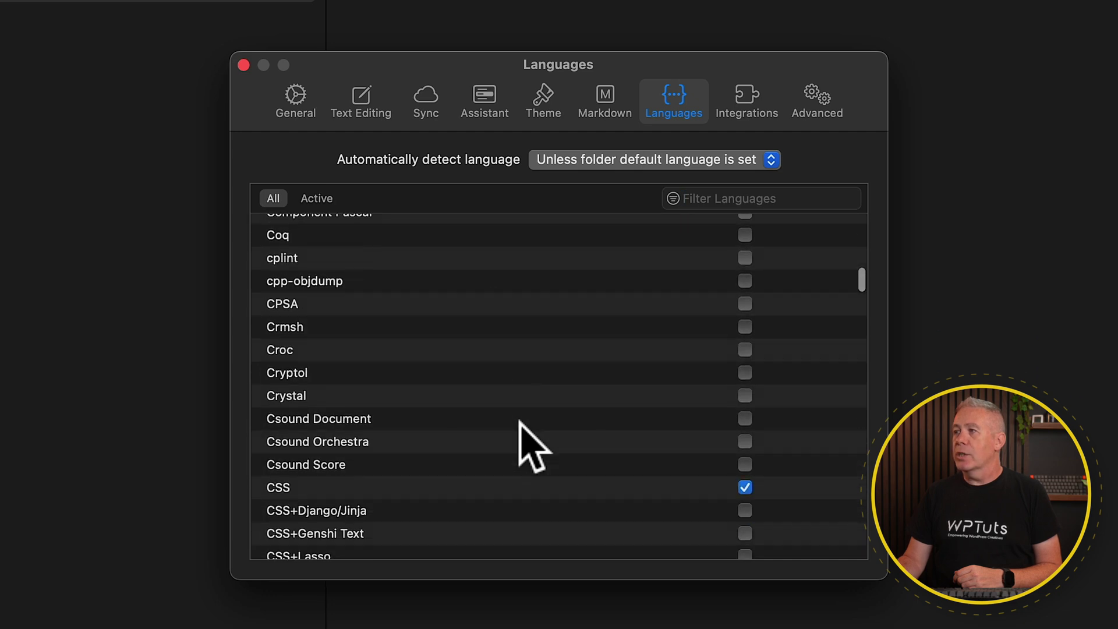
Show the Integrations pane with GitHub Gist, Alfred Workflow and Raycast options
click(746, 103)
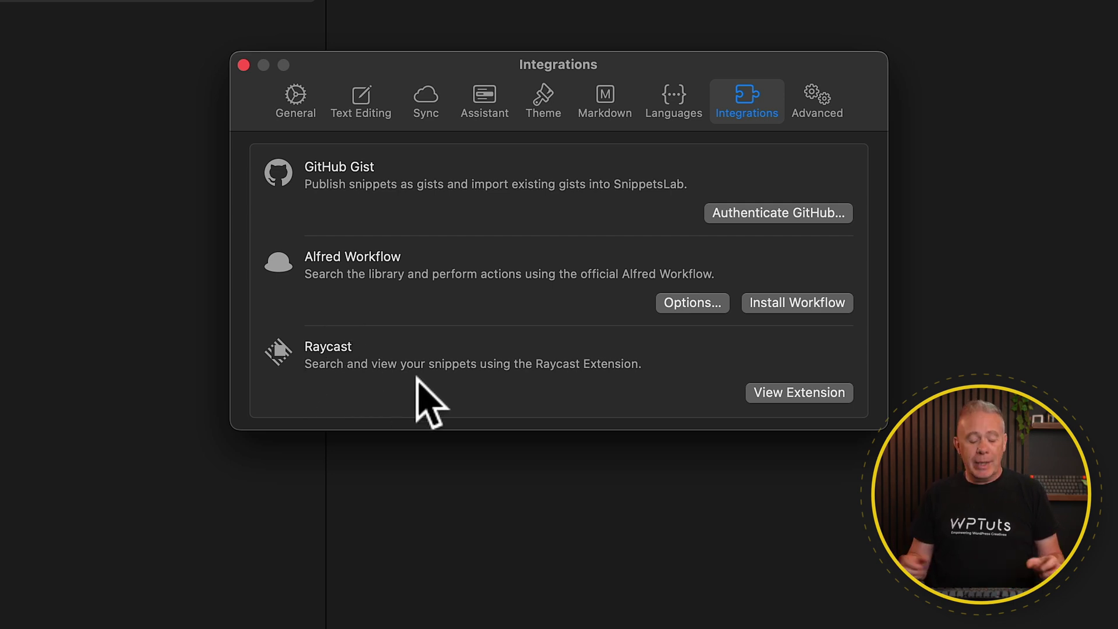
Leave the preferences window, summon Raycast, then show the Advanced preferences pane
click(542, 559)
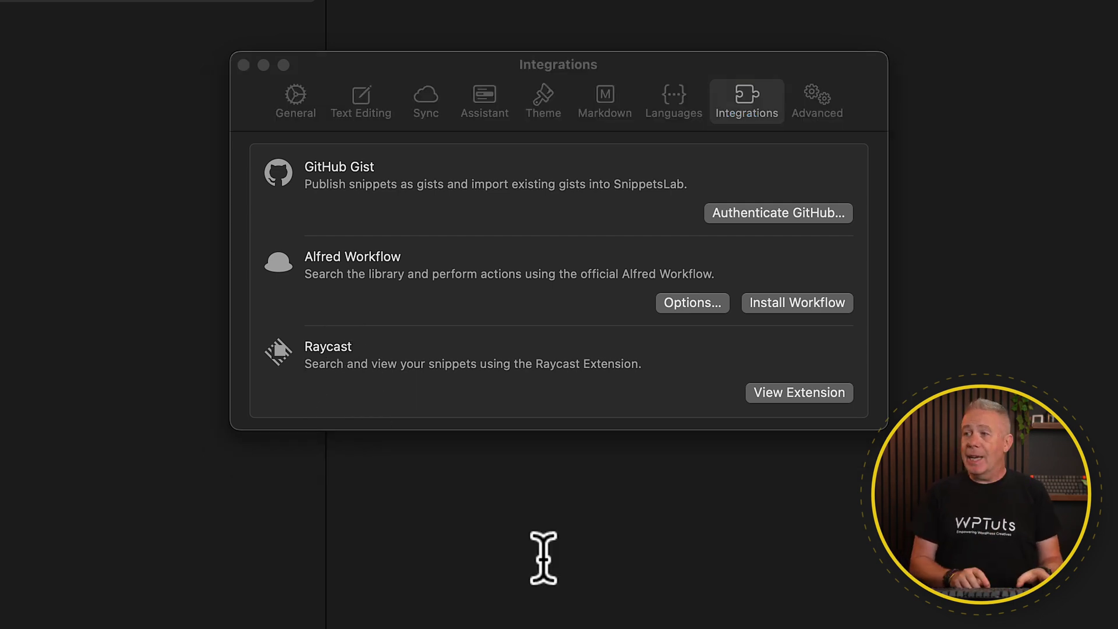
key(alt+space)
text(snippiets)
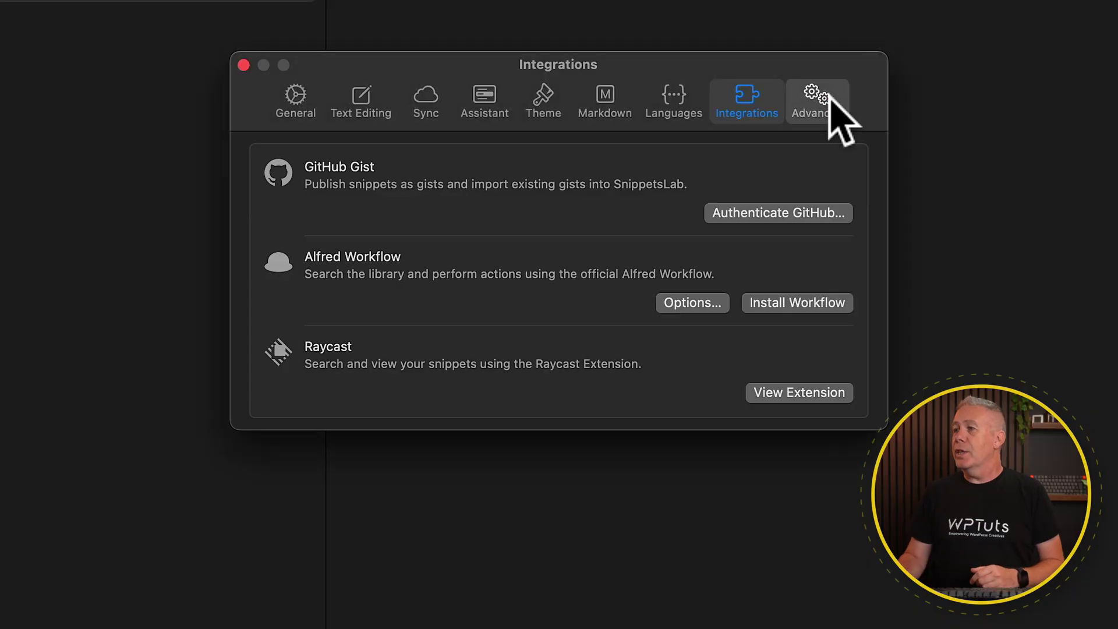
click(828, 98)
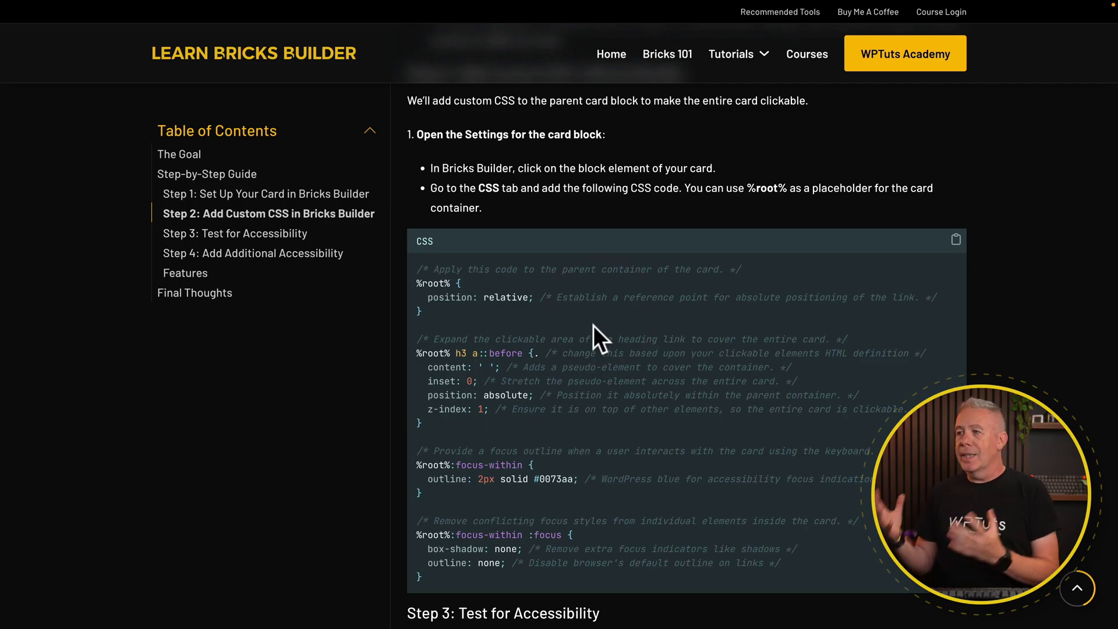
scroll(594, 326, down, 1)
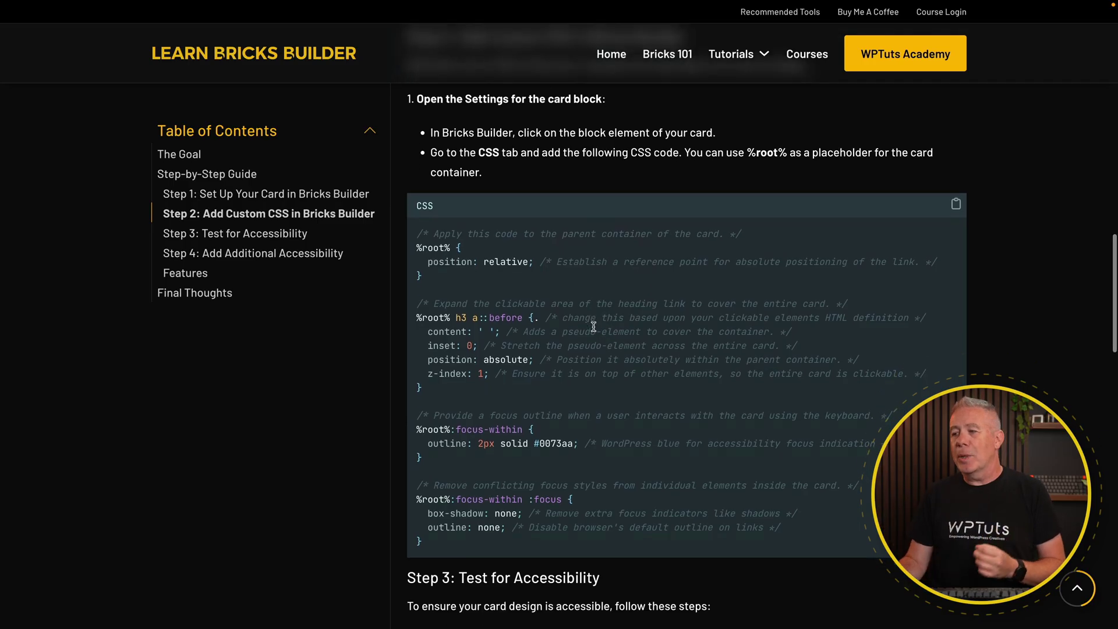
scroll(593, 325, down, 1)
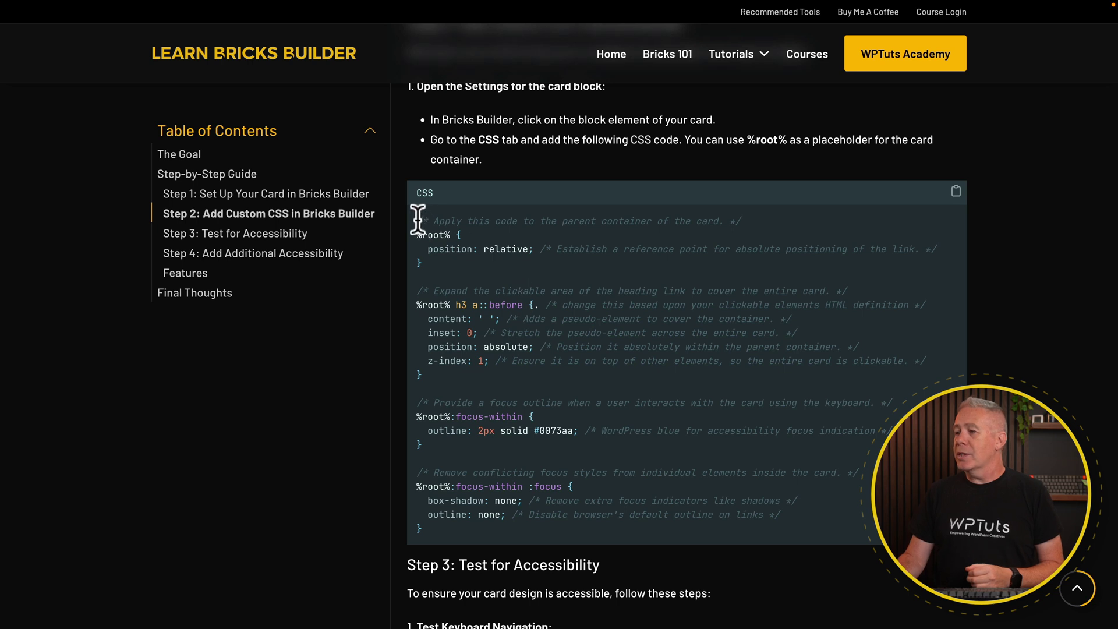
Select the clickable-card CSS code block, bring up its context menu, then dismiss it
drag(417, 219, 696, 537)
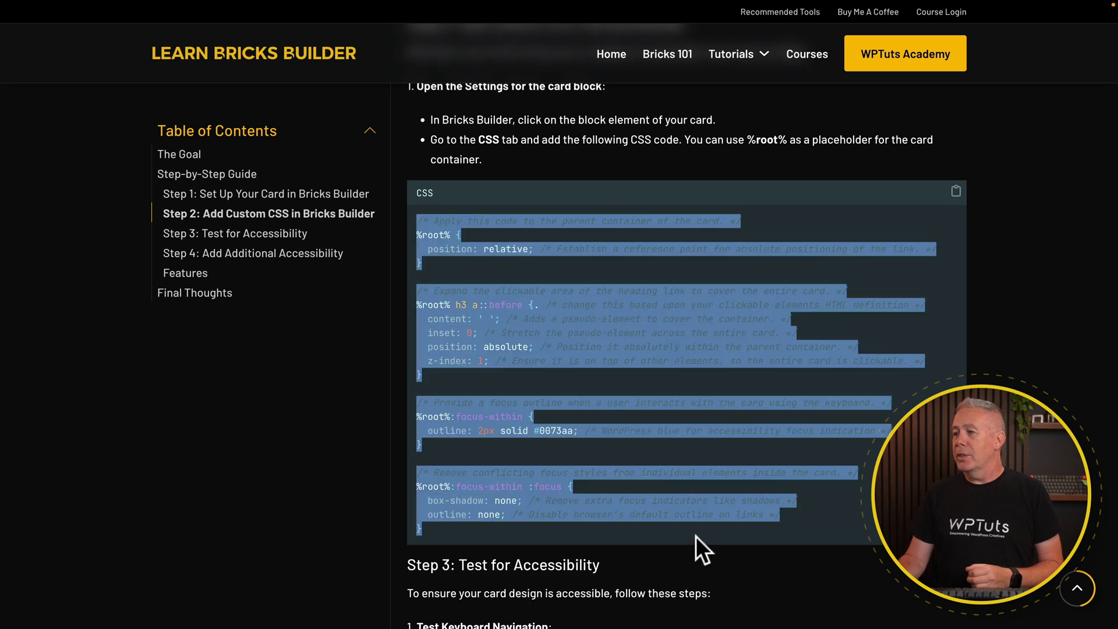
right_click(611, 357)
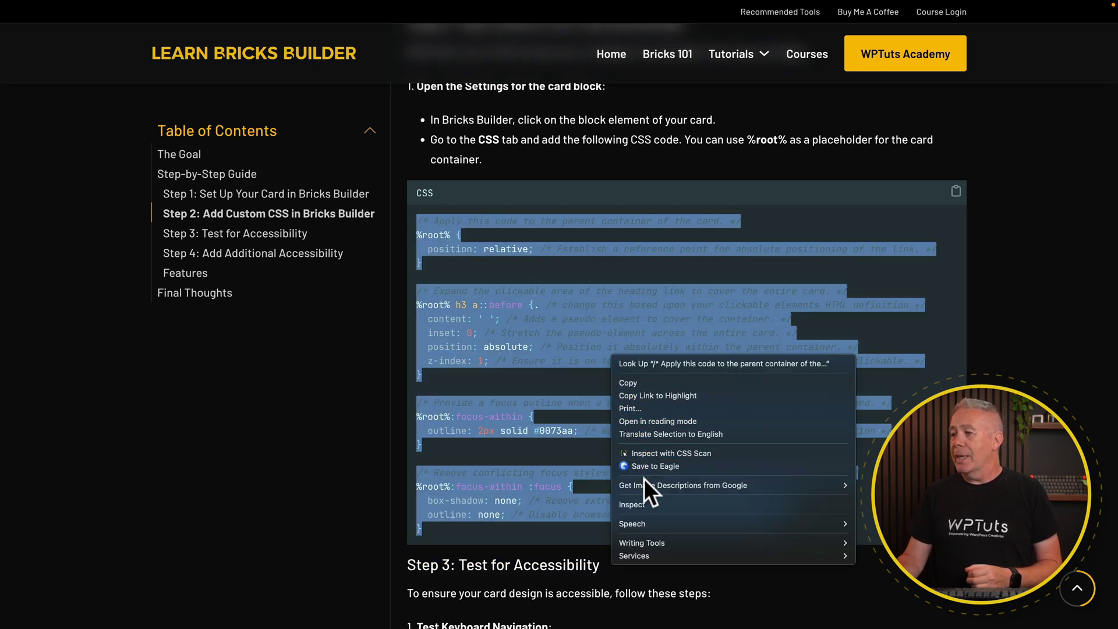
mouse_move(647, 556)
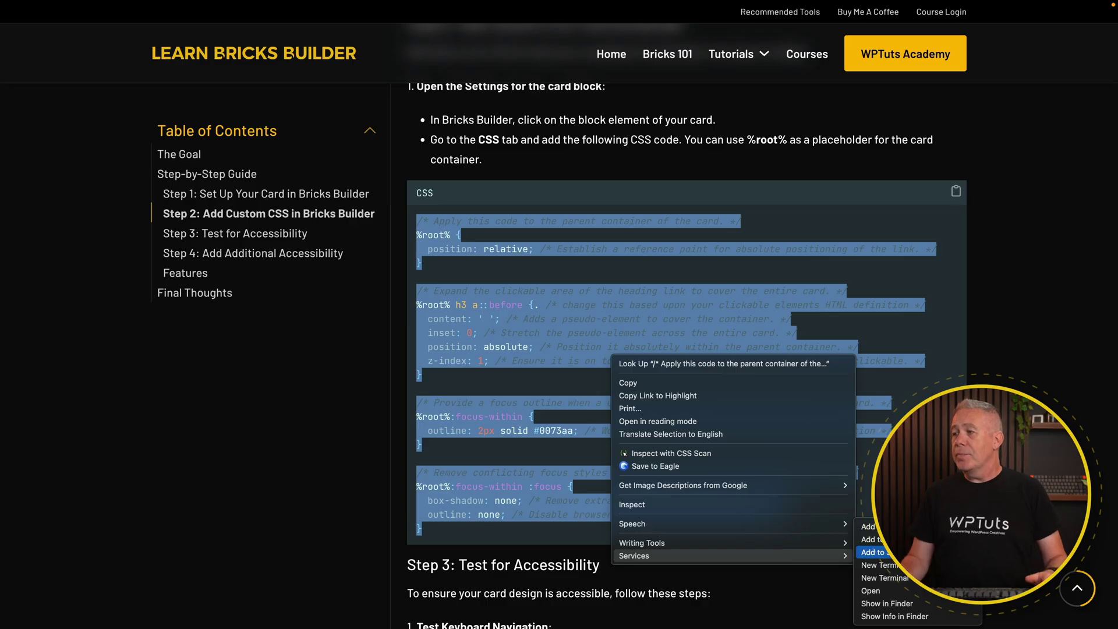
key(Escape)
Summon Raycast, choose Create Snippet, then escape out of the form
key(alt+space)
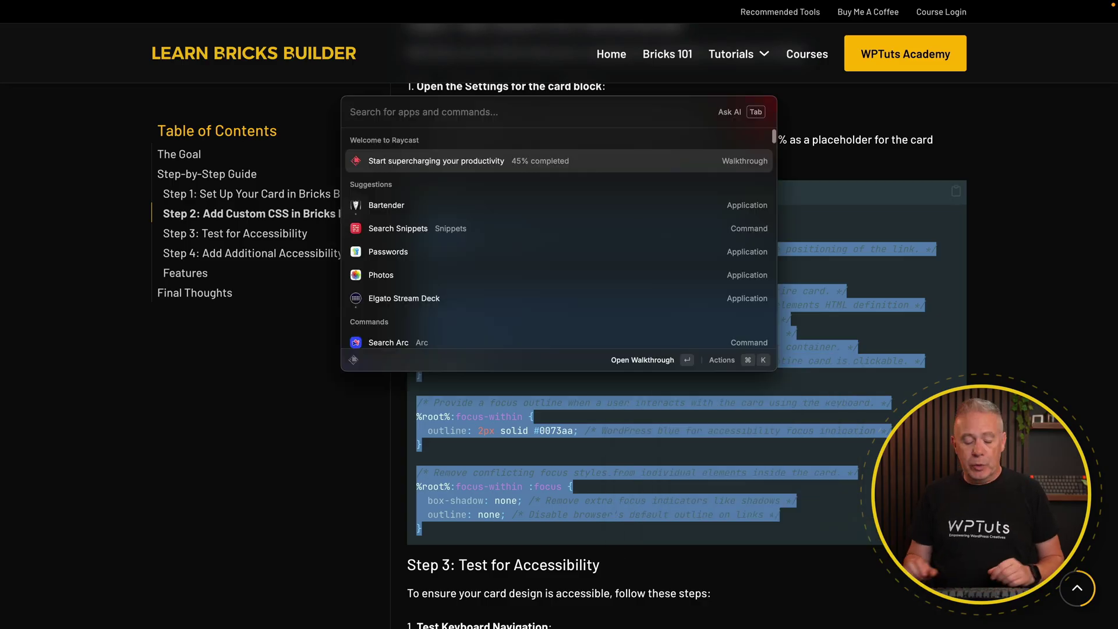
text(snippet)
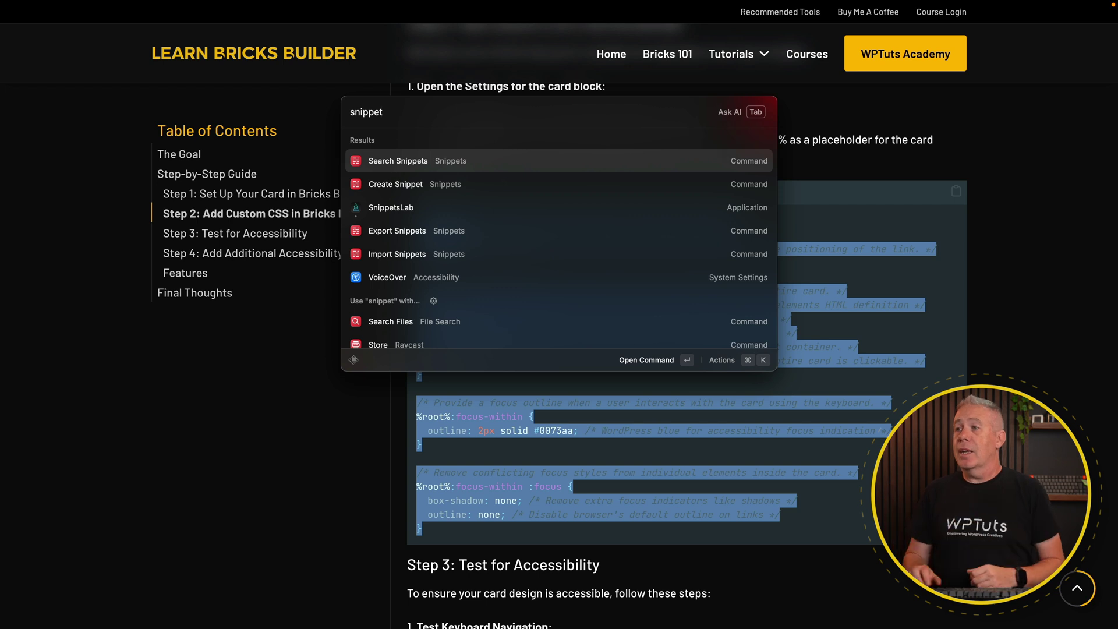
key(Down)
key(Return)
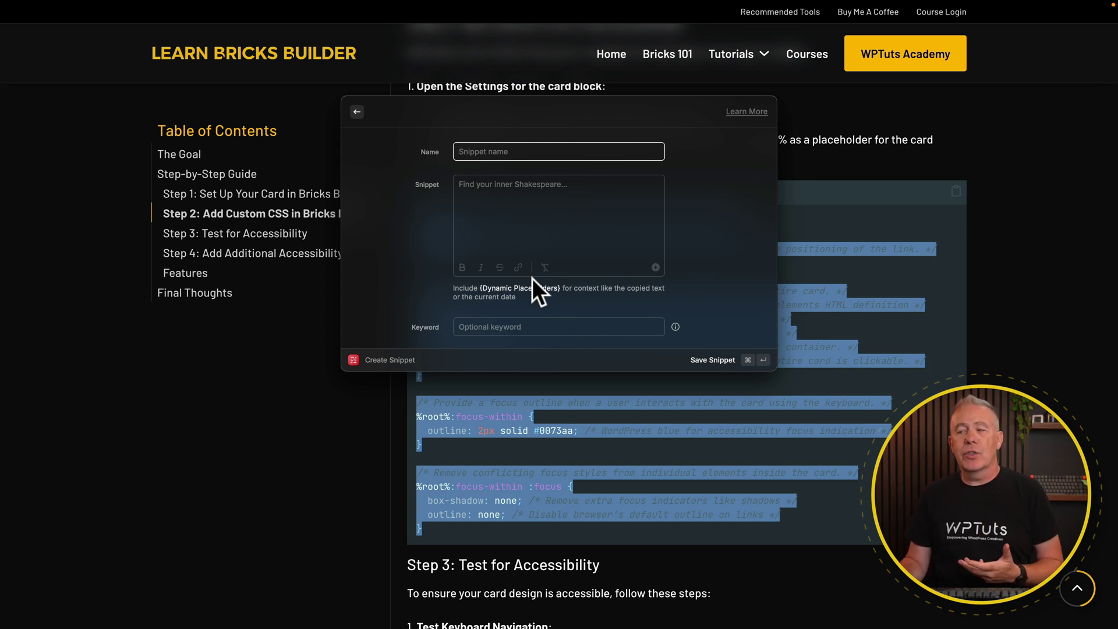
key(Escape)
key(Escape)
key(Escape)
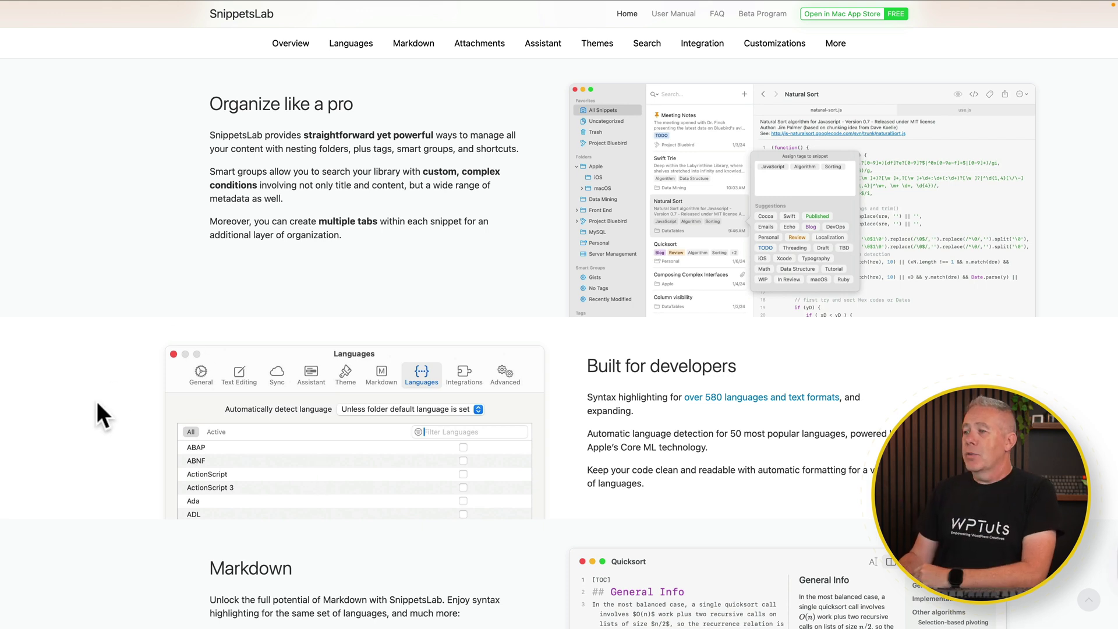
scroll(97, 401, down, 3)
scroll(97, 402, down, 2)
scroll(97, 401, down, 2)
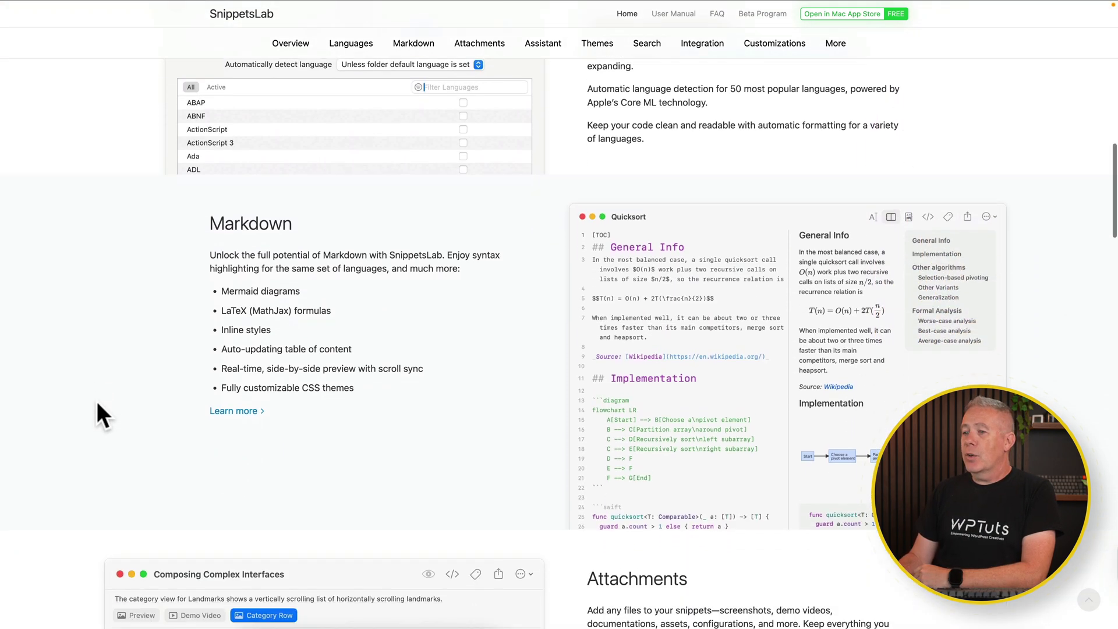
scroll(96, 401, down, 2)
scroll(97, 401, down, 2)
scroll(98, 402, down, 2)
scroll(98, 401, down, 2)
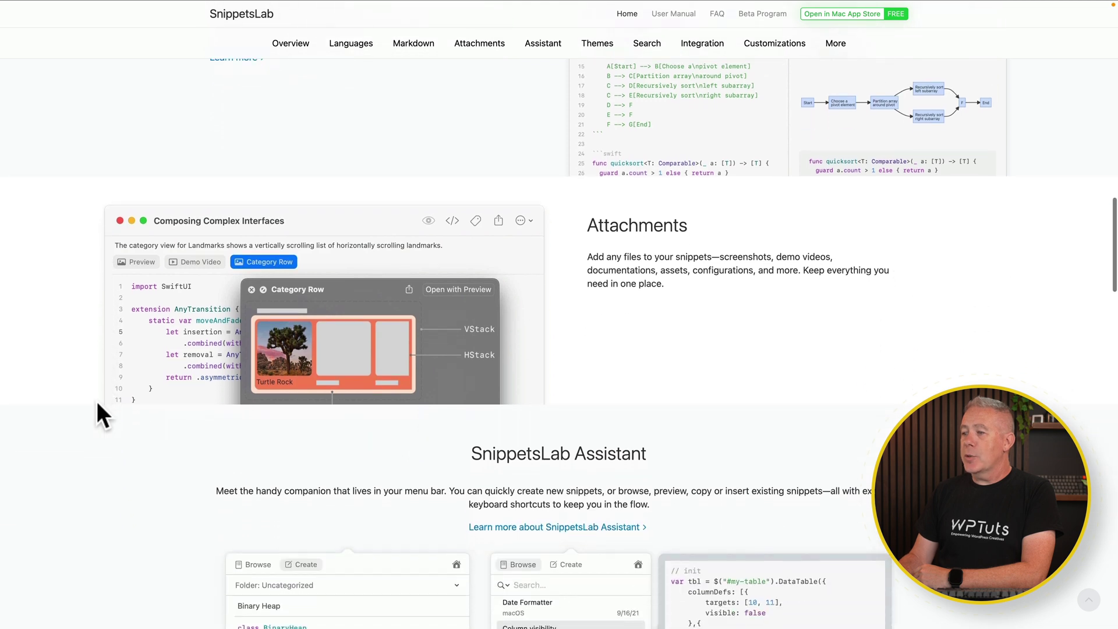
scroll(97, 401, down, 1)
scroll(98, 401, down, 2)
scroll(98, 402, down, 1)
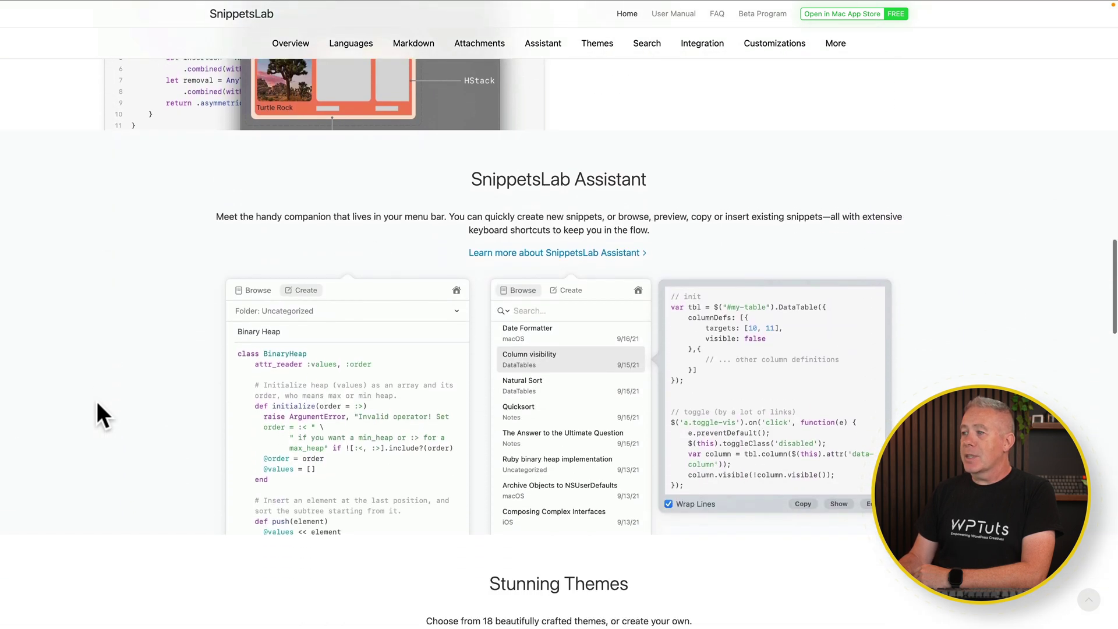
scroll(97, 401, down, 2)
scroll(97, 400, down, 1)
scroll(98, 401, down, 2)
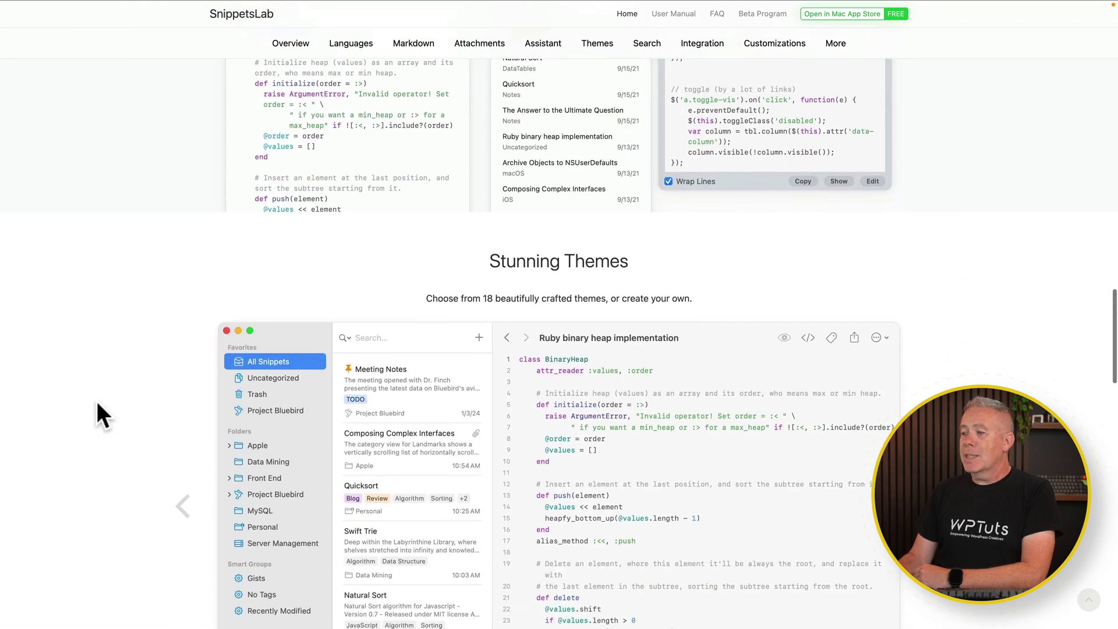
scroll(97, 401, down, 2)
scroll(98, 401, down, 2)
scroll(97, 402, down, 2)
scroll(98, 400, down, 2)
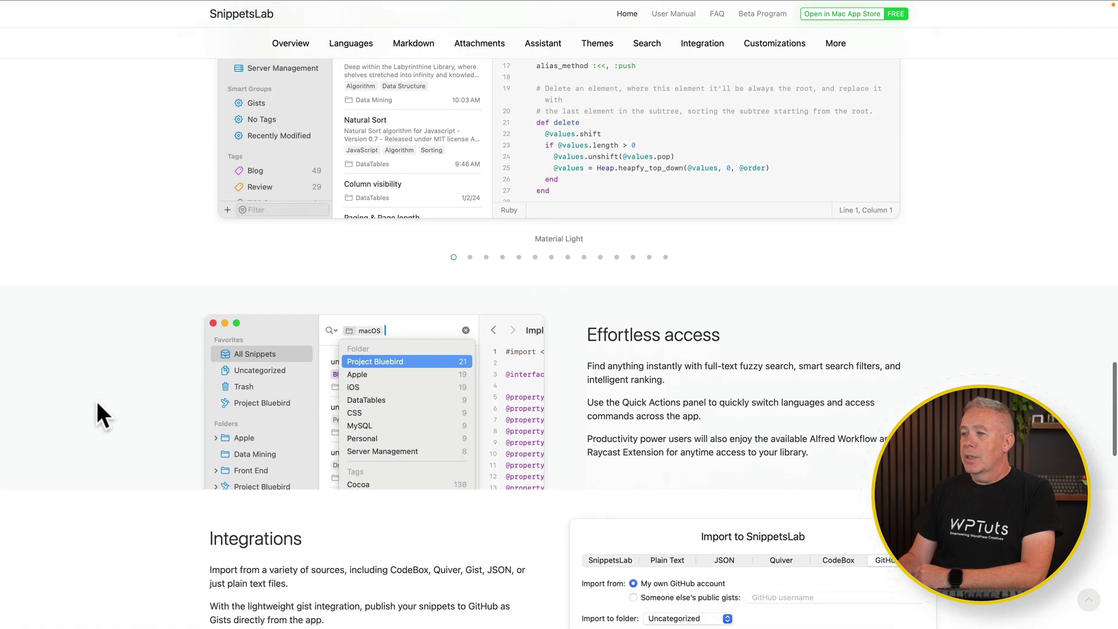
scroll(98, 402, down, 1)
scroll(98, 401, down, 2)
scroll(98, 401, down, 1)
scroll(97, 402, down, 2)
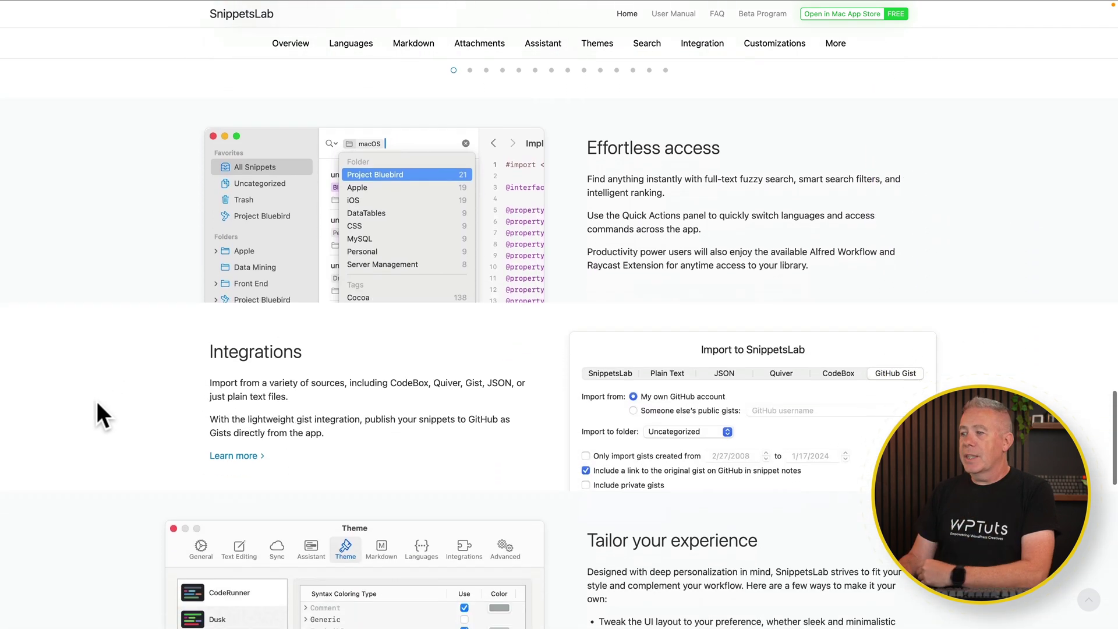
scroll(96, 403, down, 1)
scroll(97, 402, down, 1)
scroll(97, 403, down, 1)
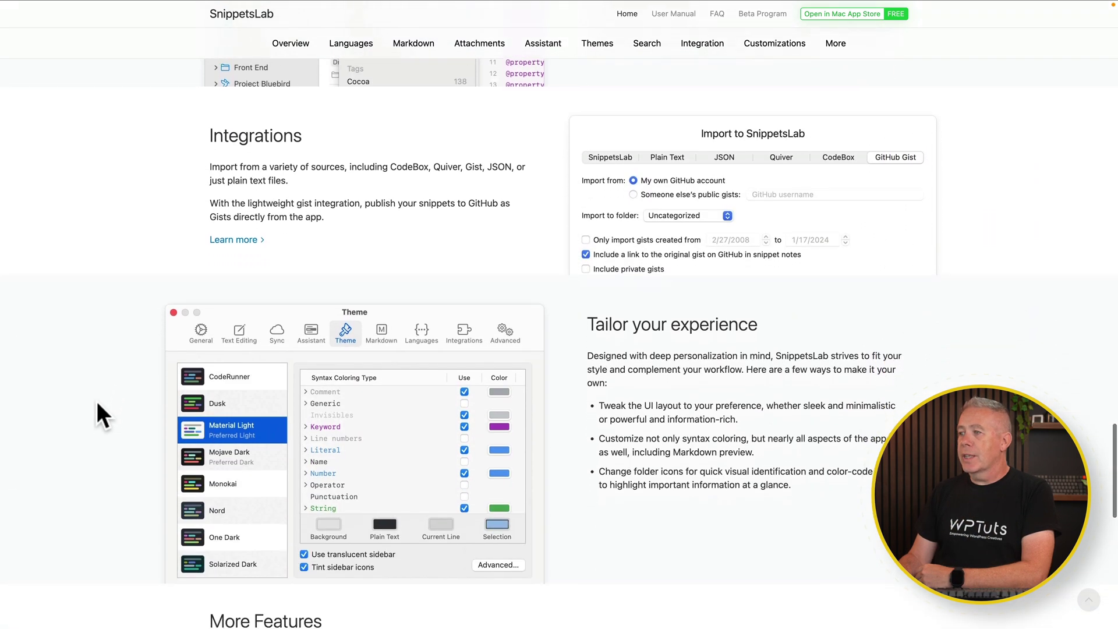
scroll(96, 401, down, 1)
scroll(97, 401, down, 1)
scroll(97, 402, down, 2)
scroll(97, 401, down, 1)
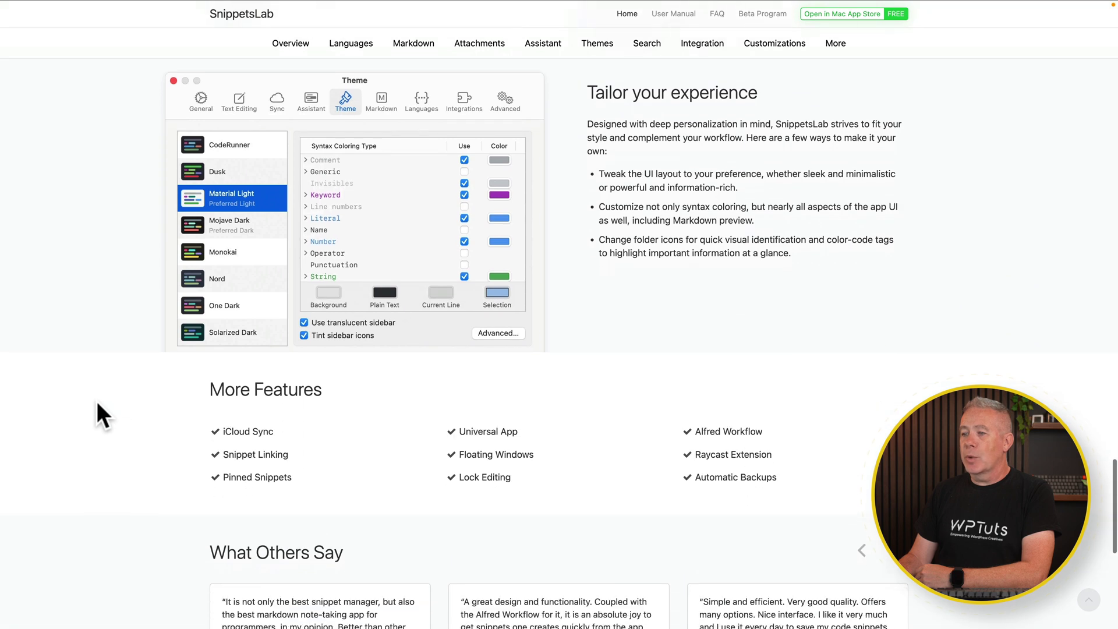
scroll(97, 404, down, 1)
scroll(97, 403, down, 1)
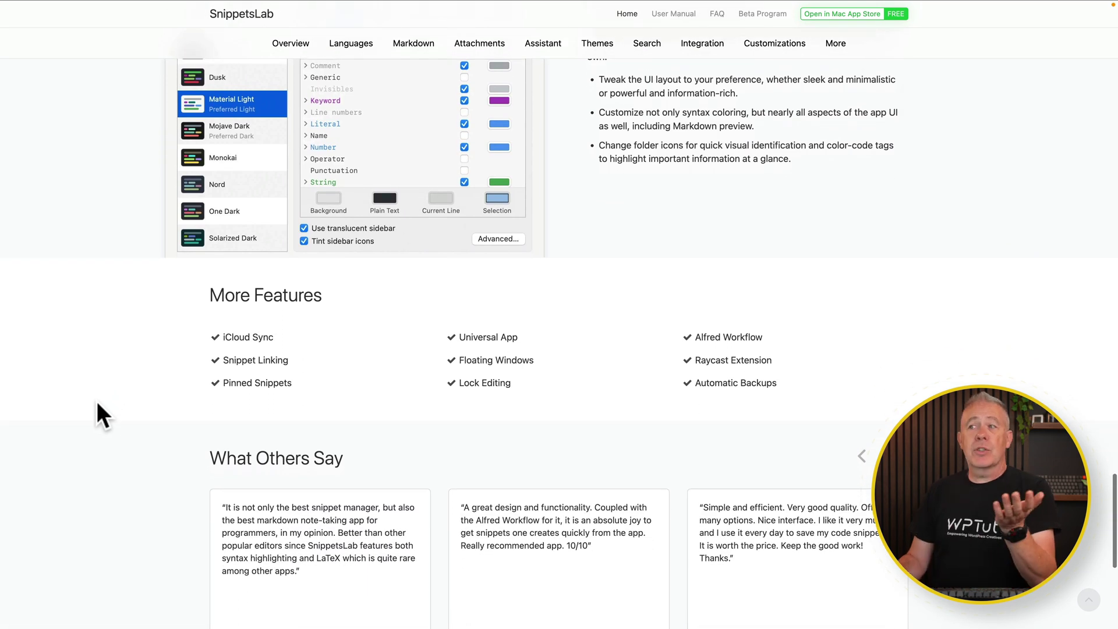